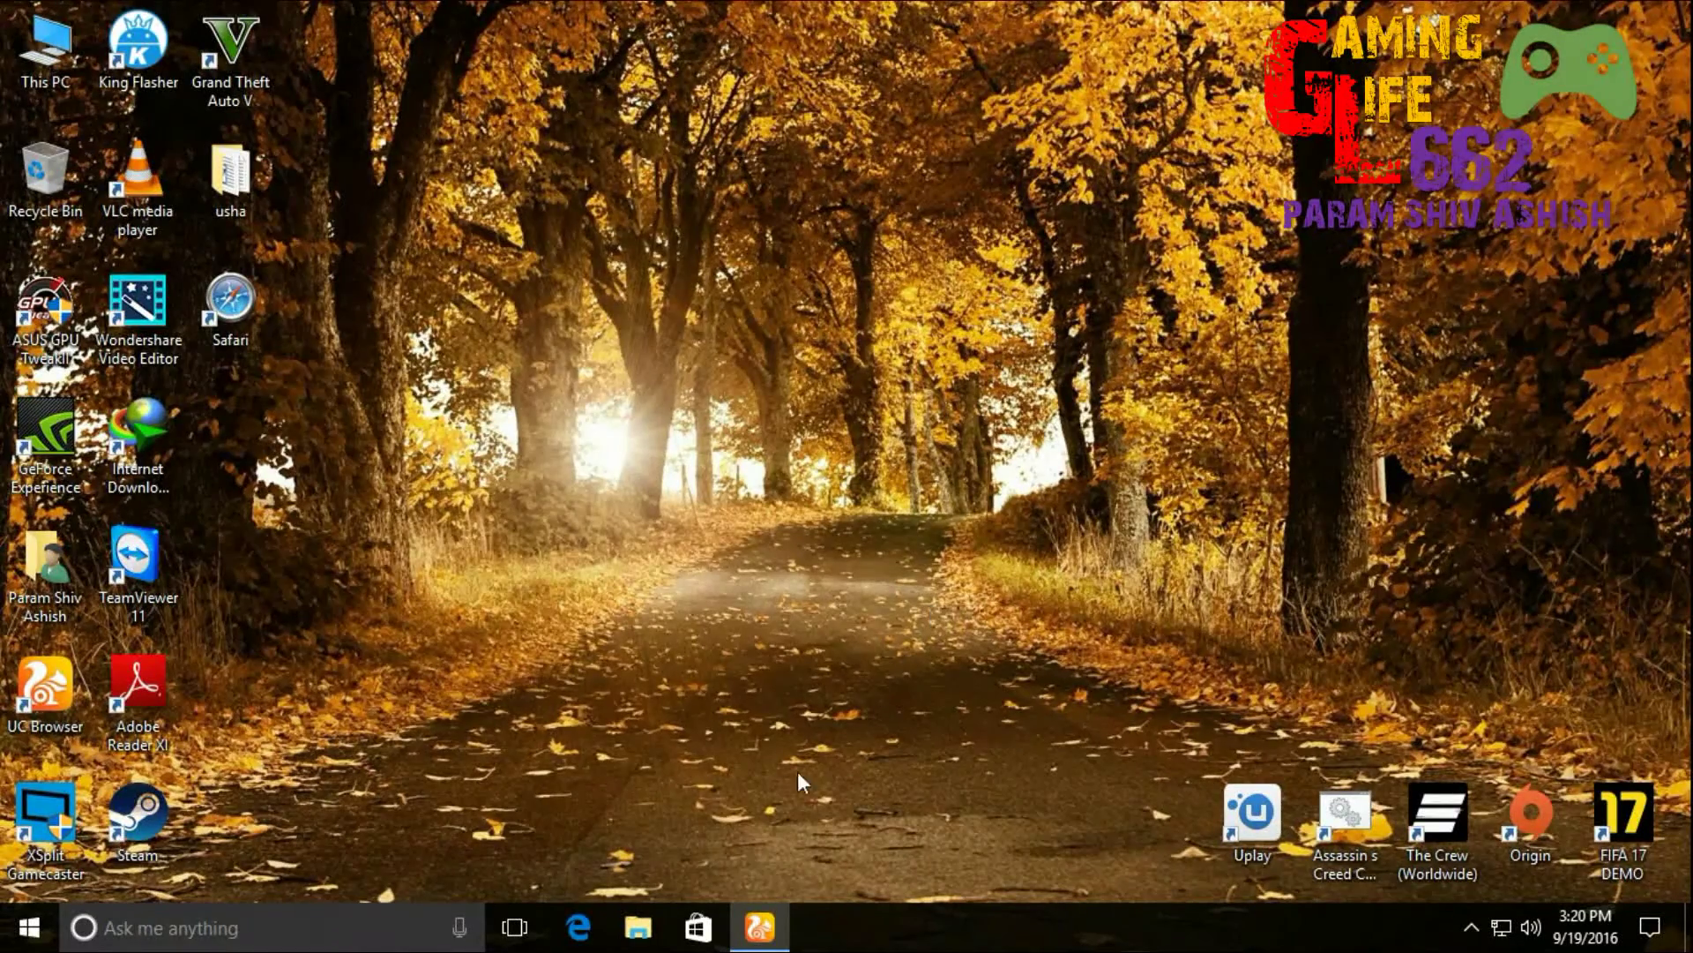
Step: Restore the UC Browser window showing FileHippo's SHAREit 3.5.0.1144 download page
{"action": "left_click", "coordinate": [758, 928]}
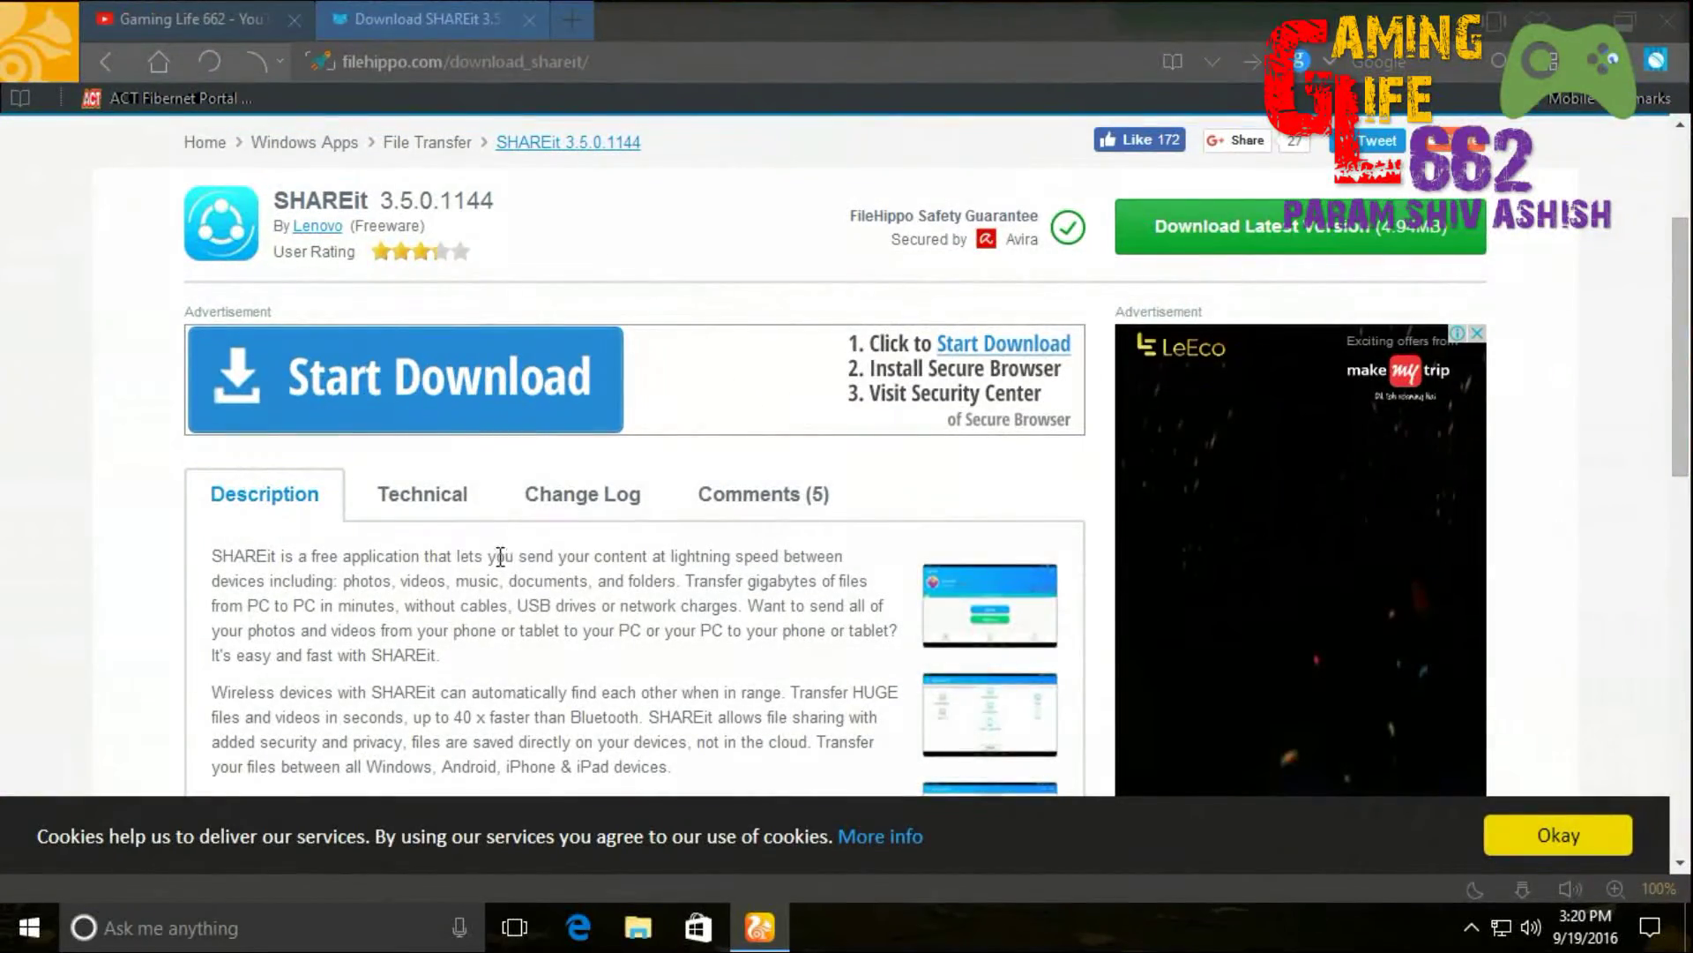
Step: Scroll to and circle SHAREit's Download Latest Version button, then open a new speed-dial tab
{"action": "left_click_drag", "start_coordinate": [1687, 405], "coordinate": [1689, 340]}
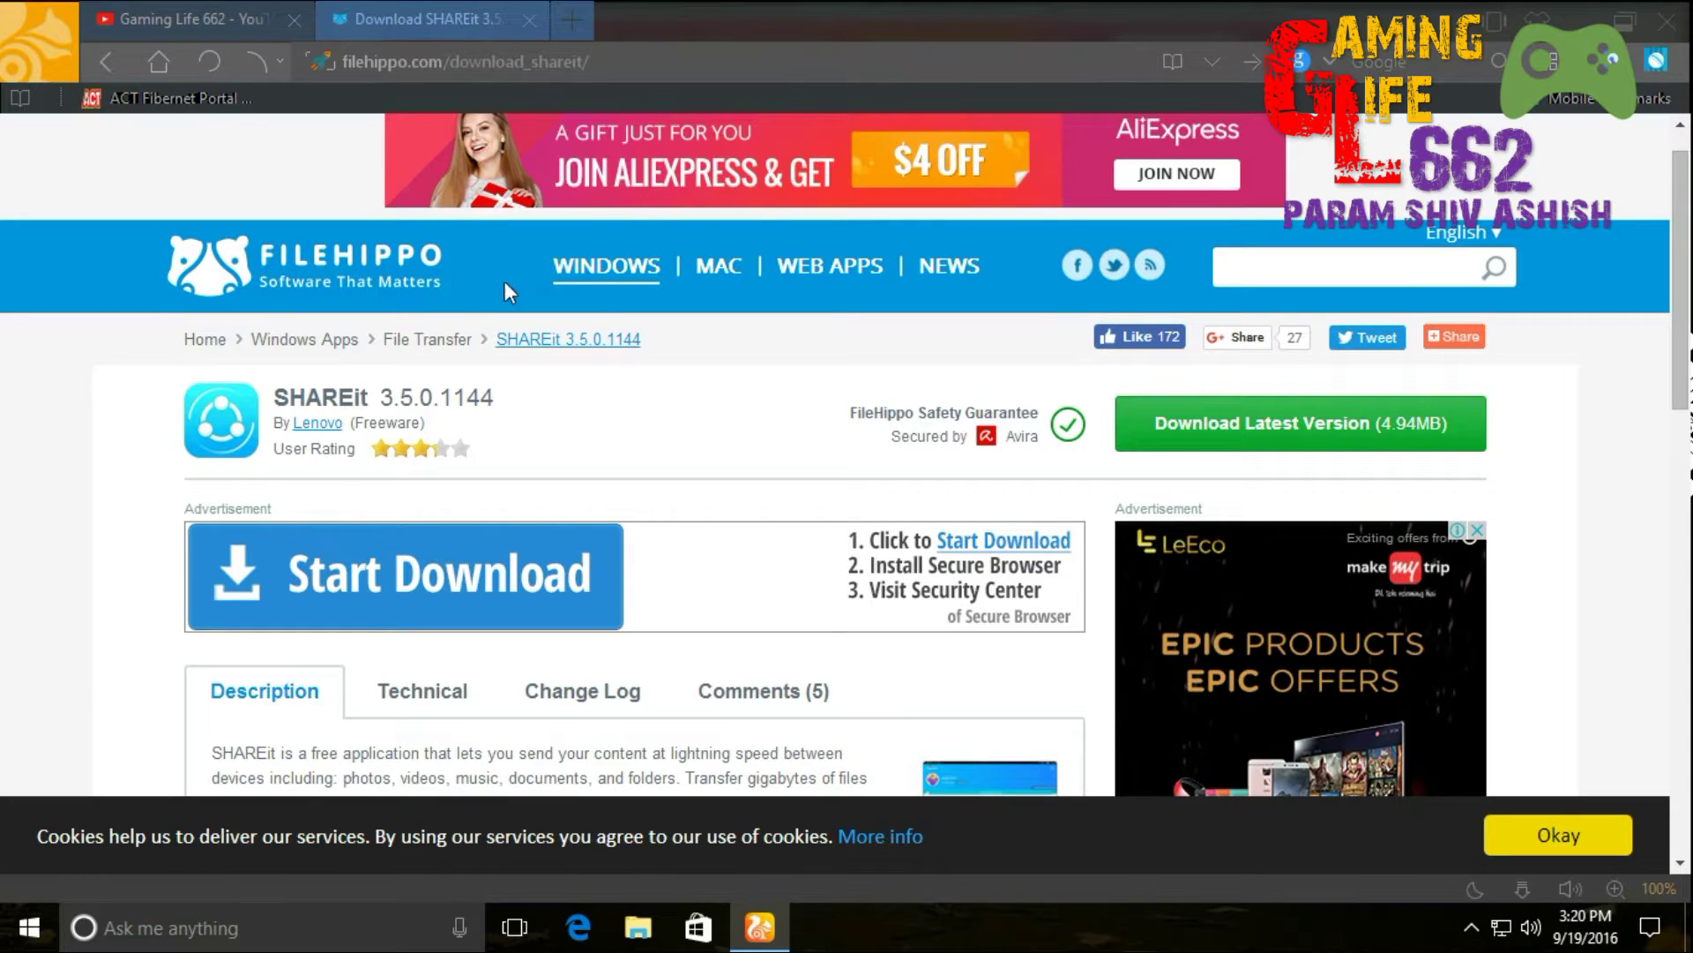
{"action": "scroll", "coordinate": [207, 373], "scroll_direction": "down", "scroll_amount": 1}
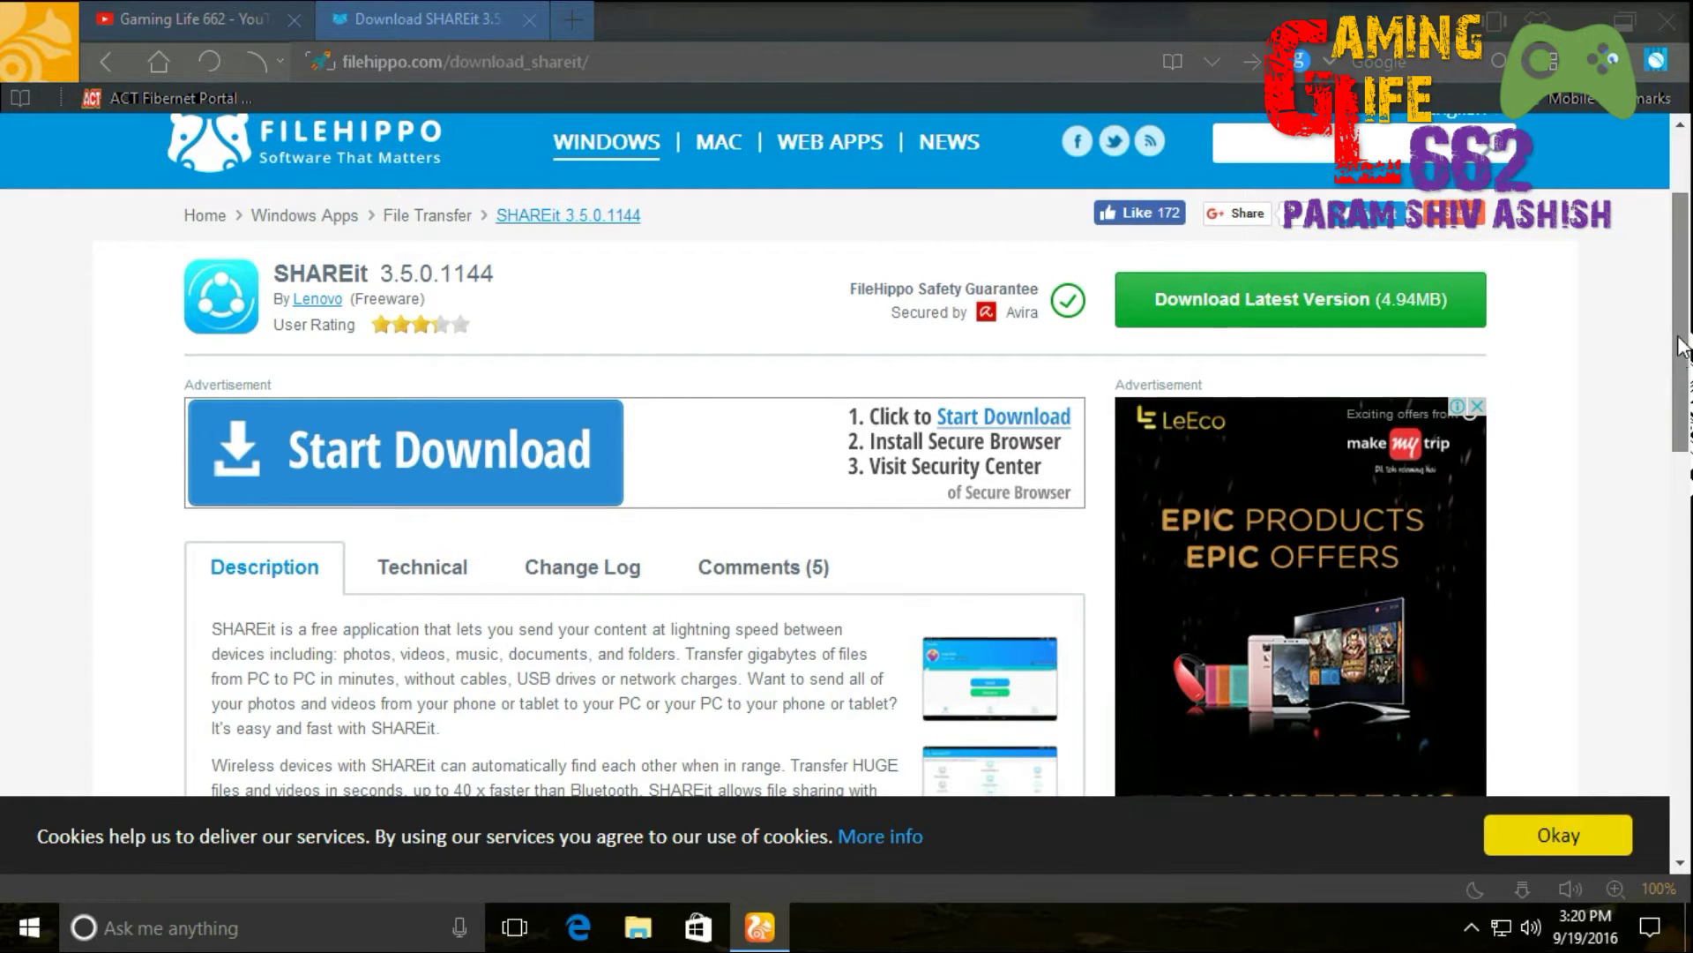
{"action": "left_click_drag", "start_coordinate": [1682, 322], "coordinate": [1689, 278]}
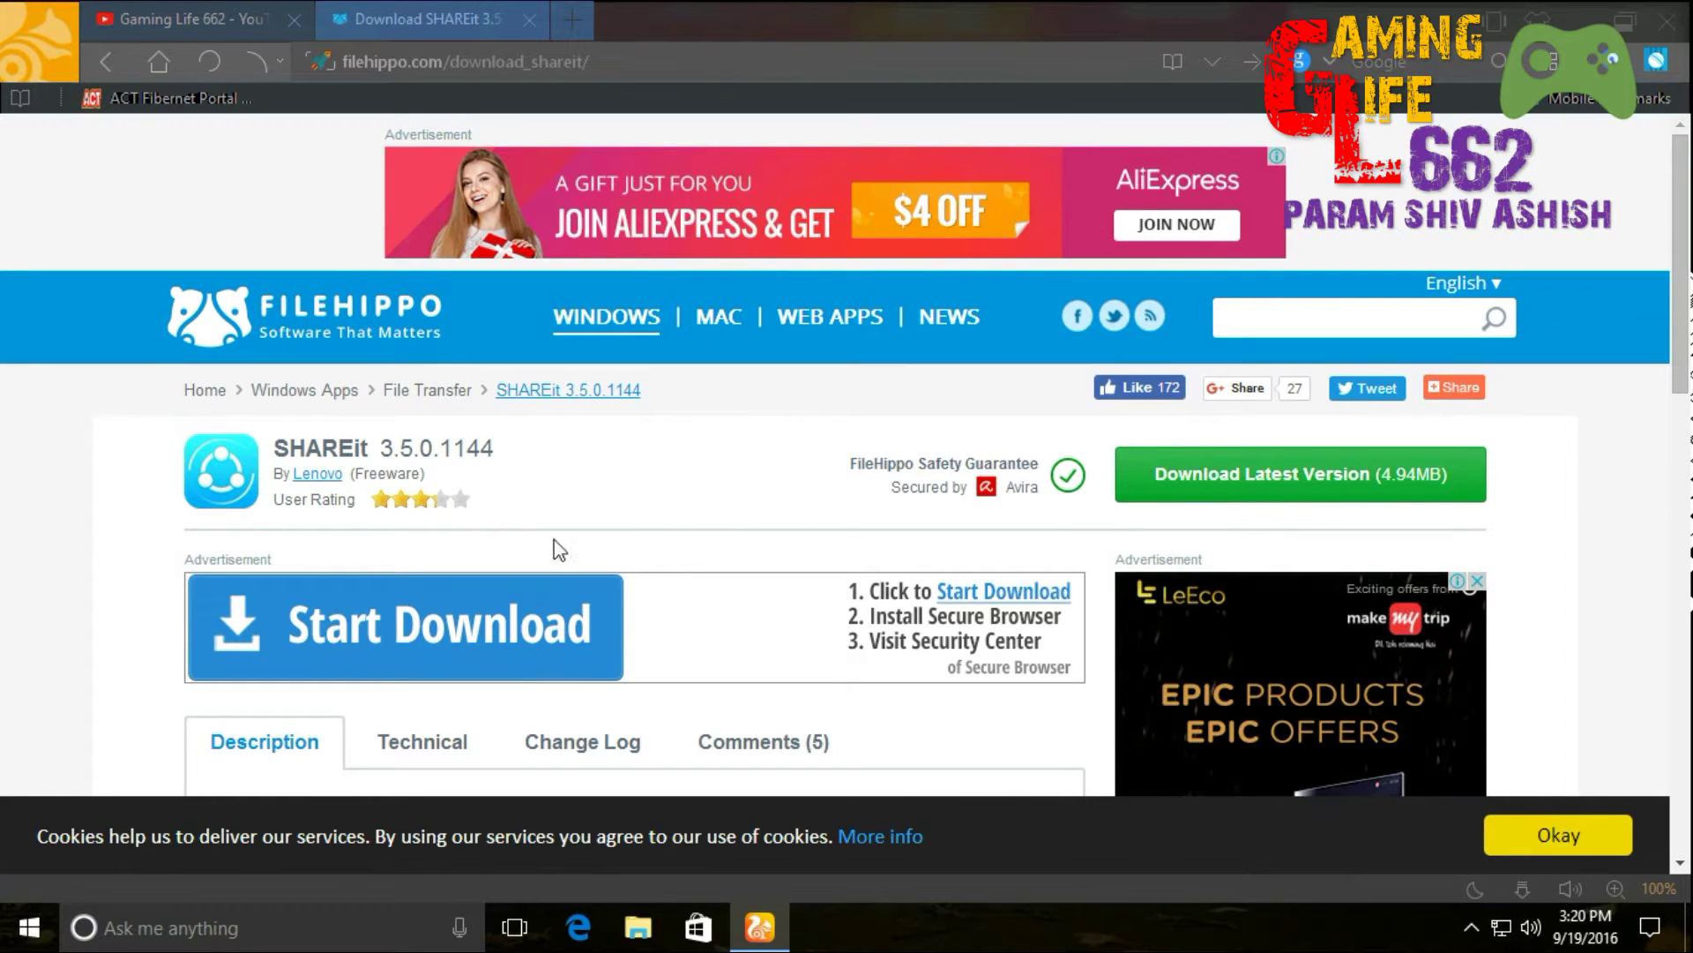
{"action": "mouse_move", "coordinate": [1111, 445]}
{"action": "left_mouse_down"}
{"action": "mouse_move", "coordinate": [1306, 431]}
{"action": "mouse_move", "coordinate": [1500, 494]}
{"action": "mouse_move", "coordinate": [1134, 516]}
{"action": "left_mouse_up"}
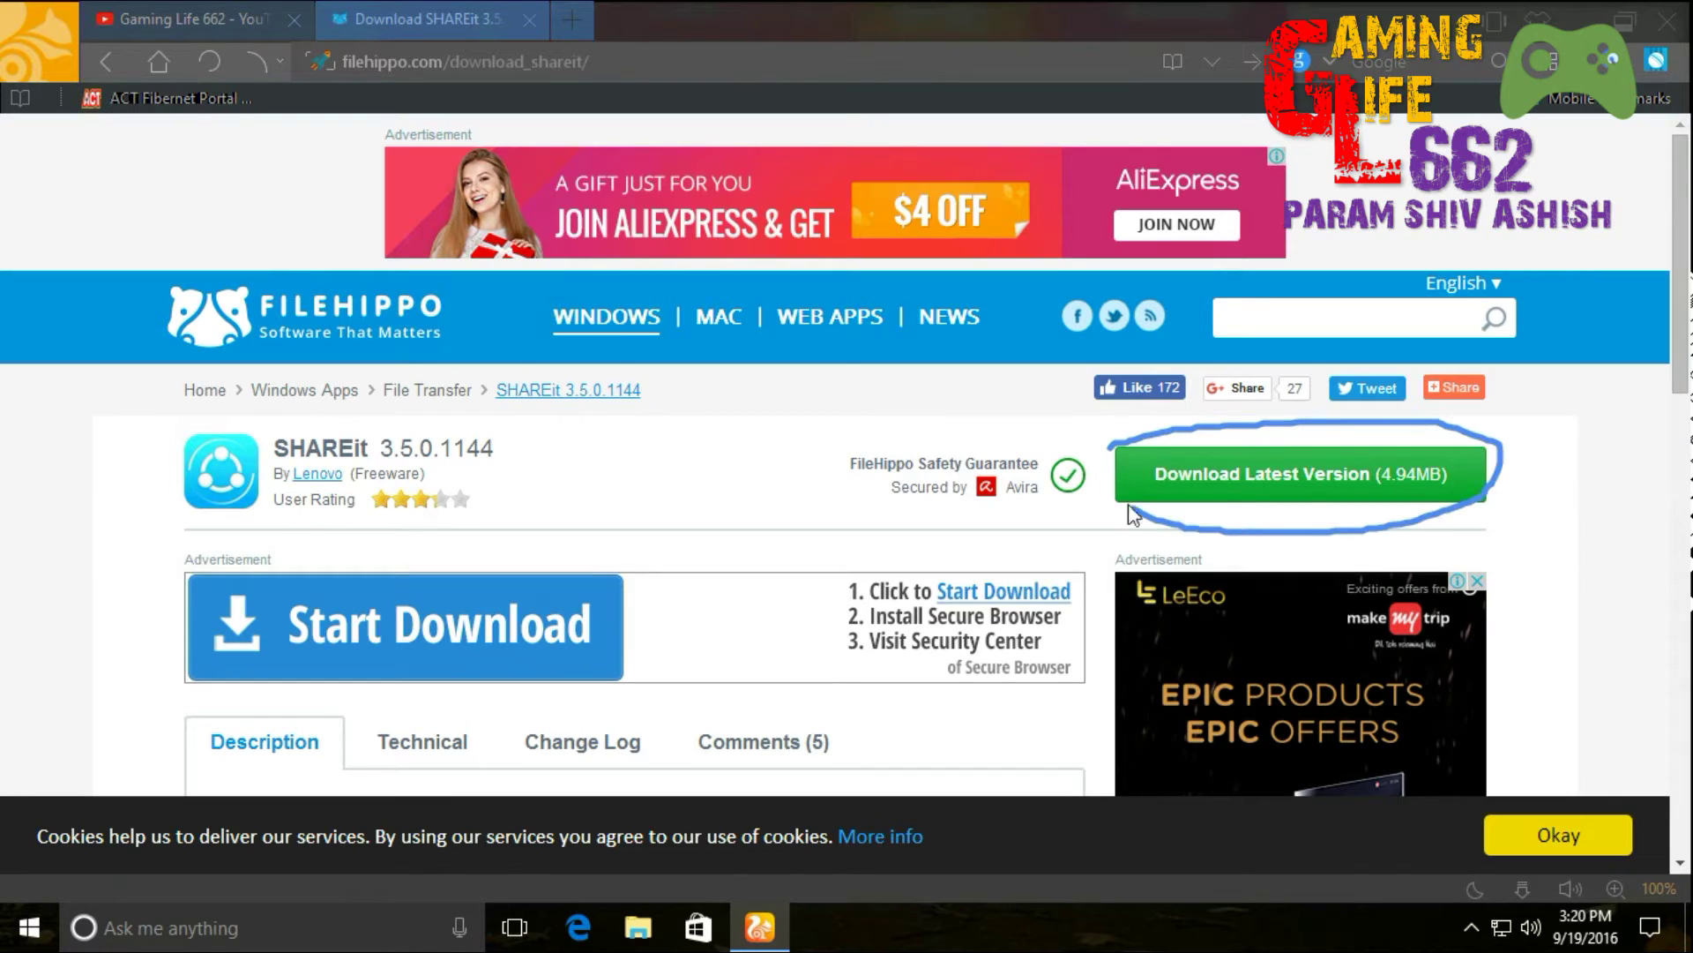
{"action": "left_click_drag", "start_coordinate": [1150, 436], "coordinate": [1150, 437]}
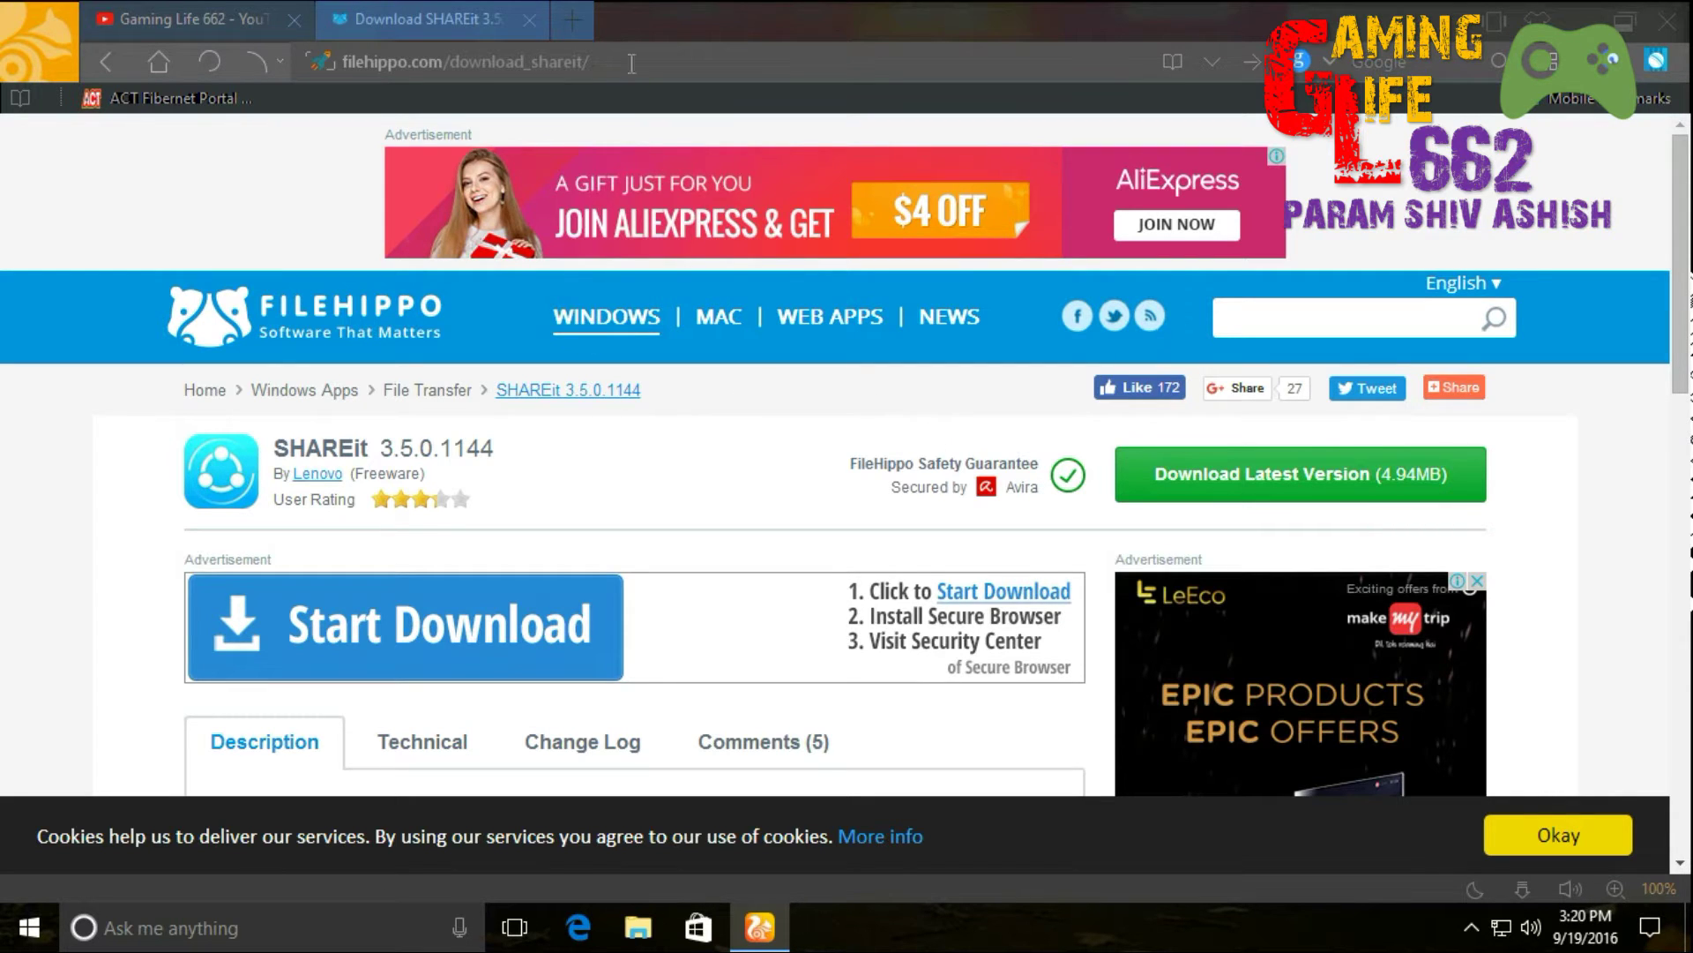
{"action": "left_click", "coordinate": [587, 21]}
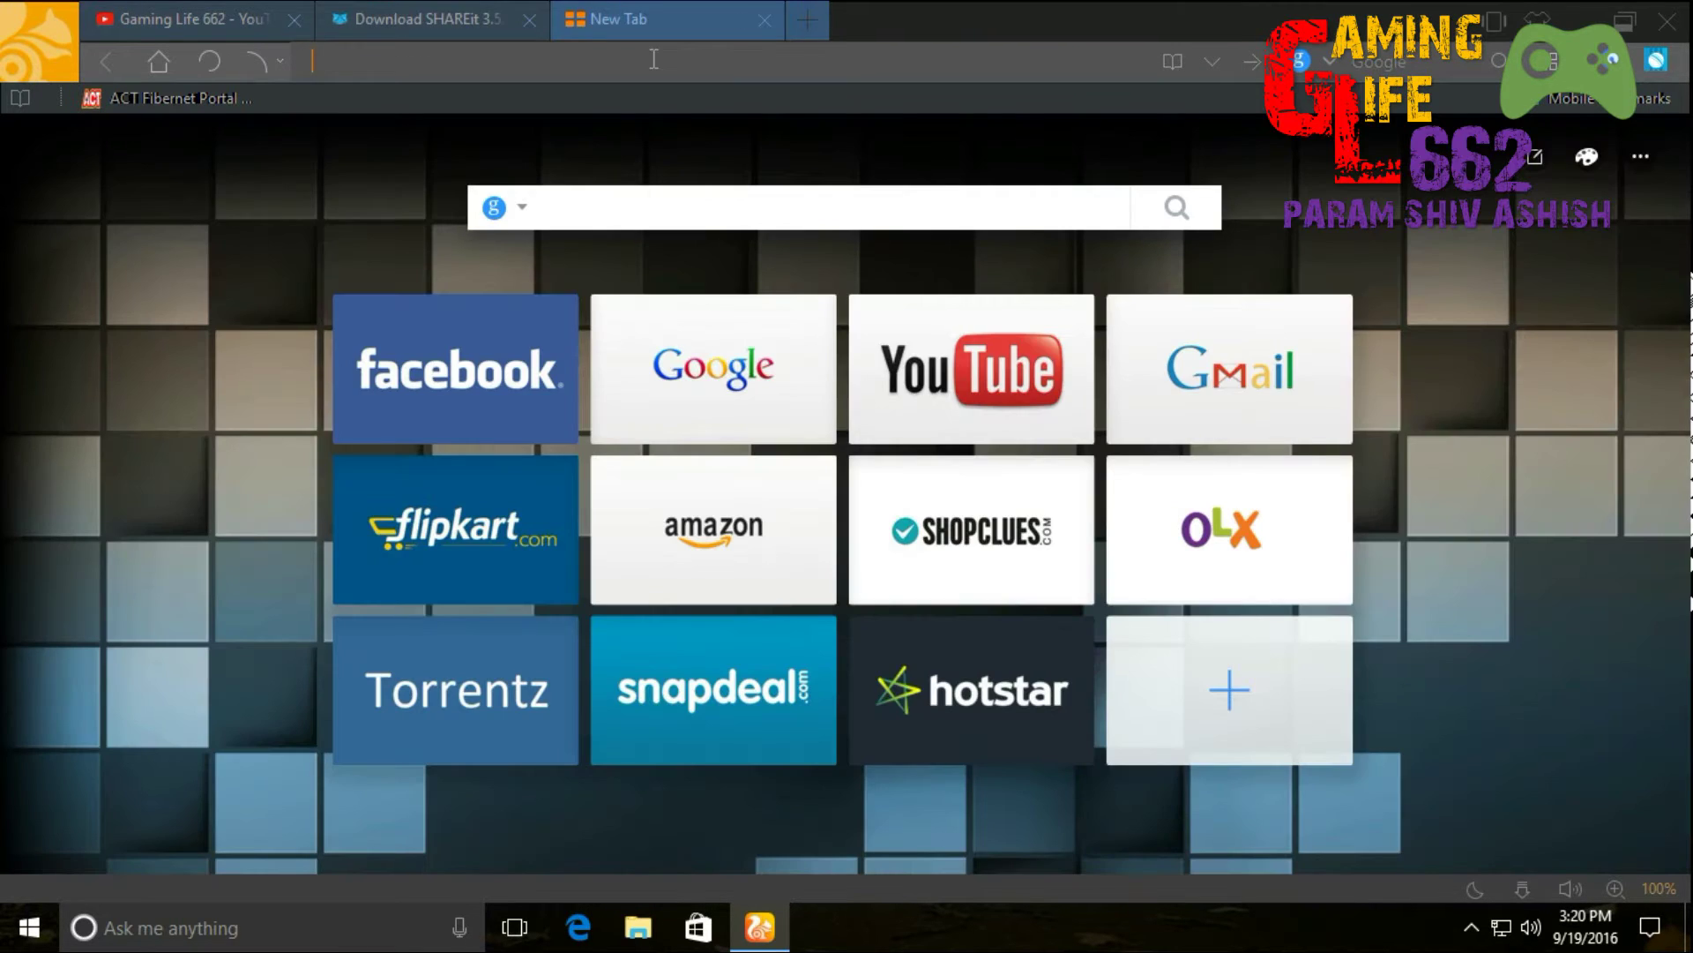
Step: Go to Flipkart from the speed-dial and search for 'usb wifi'
{"action": "left_click", "coordinate": [455, 529]}
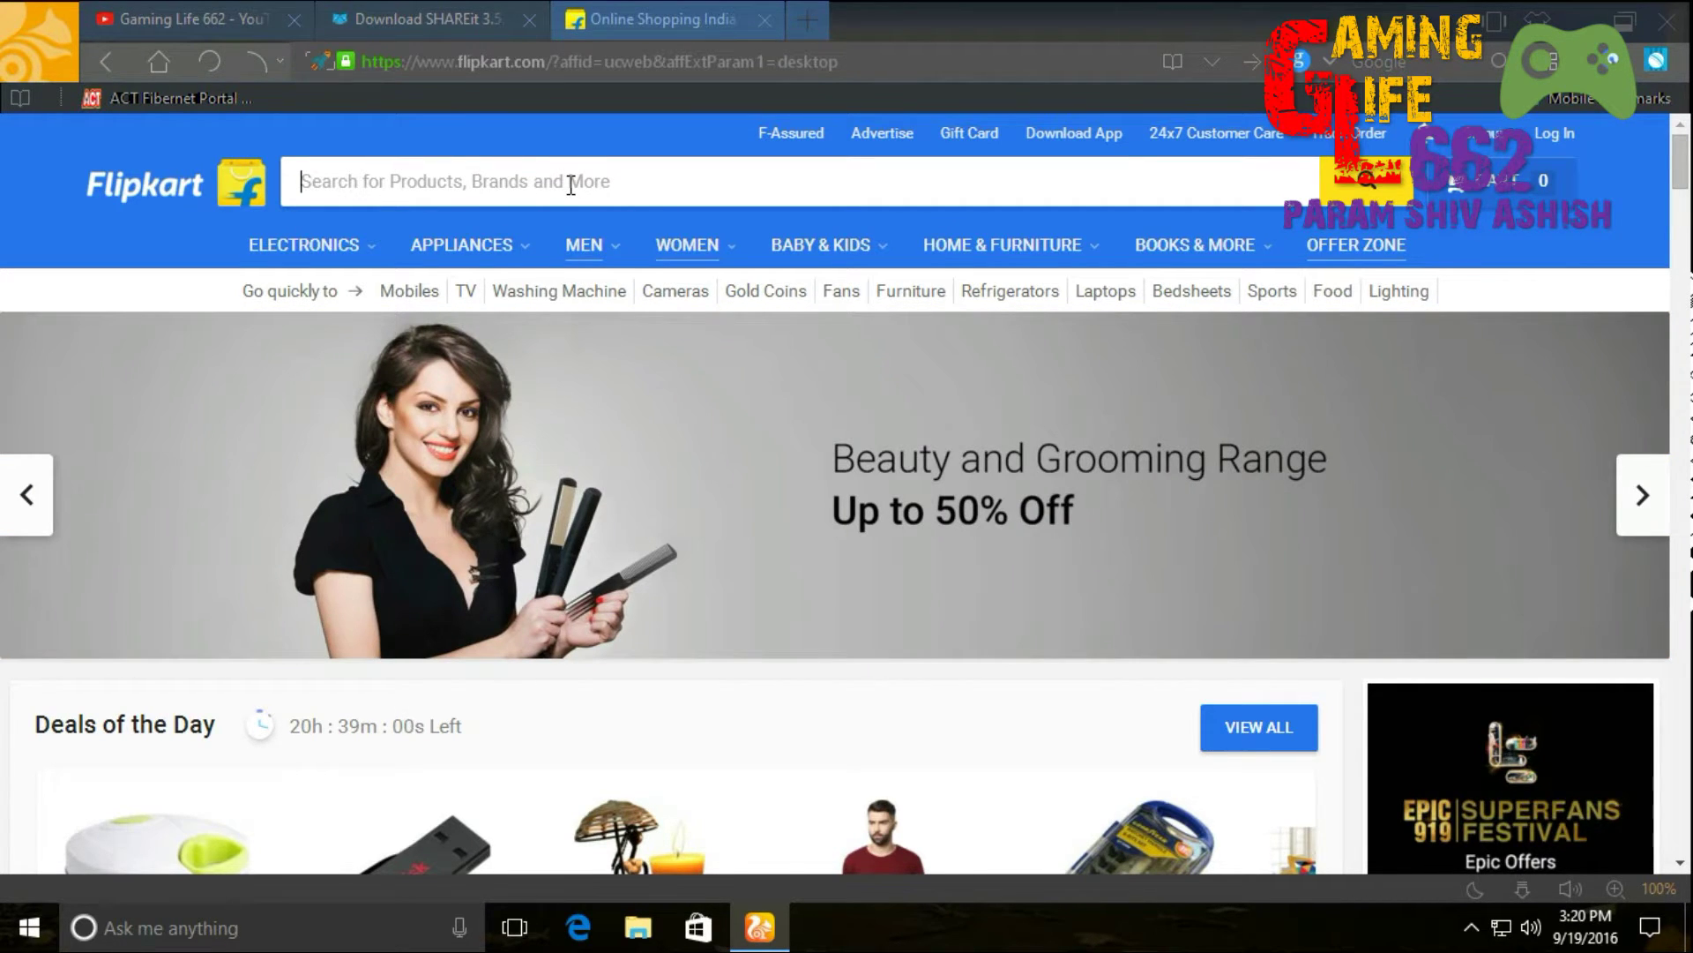
{"action": "left_click", "coordinate": [571, 184]}
{"action": "type", "text": "us"}
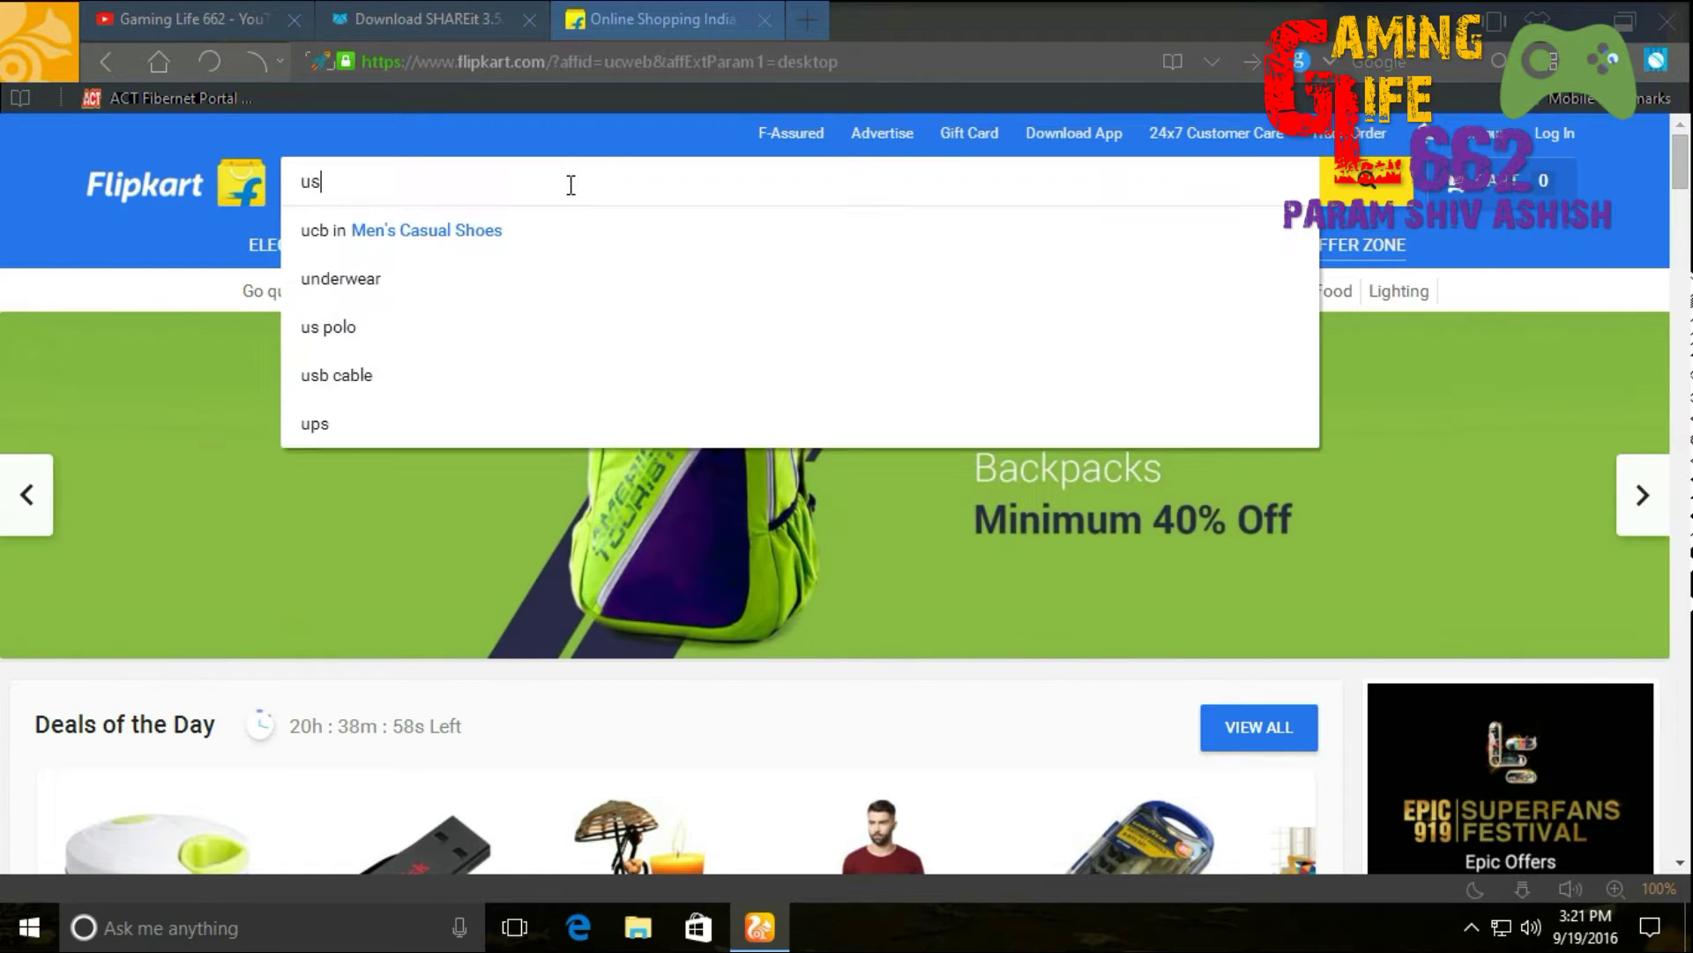
{"action": "type", "text": "b wifi"}
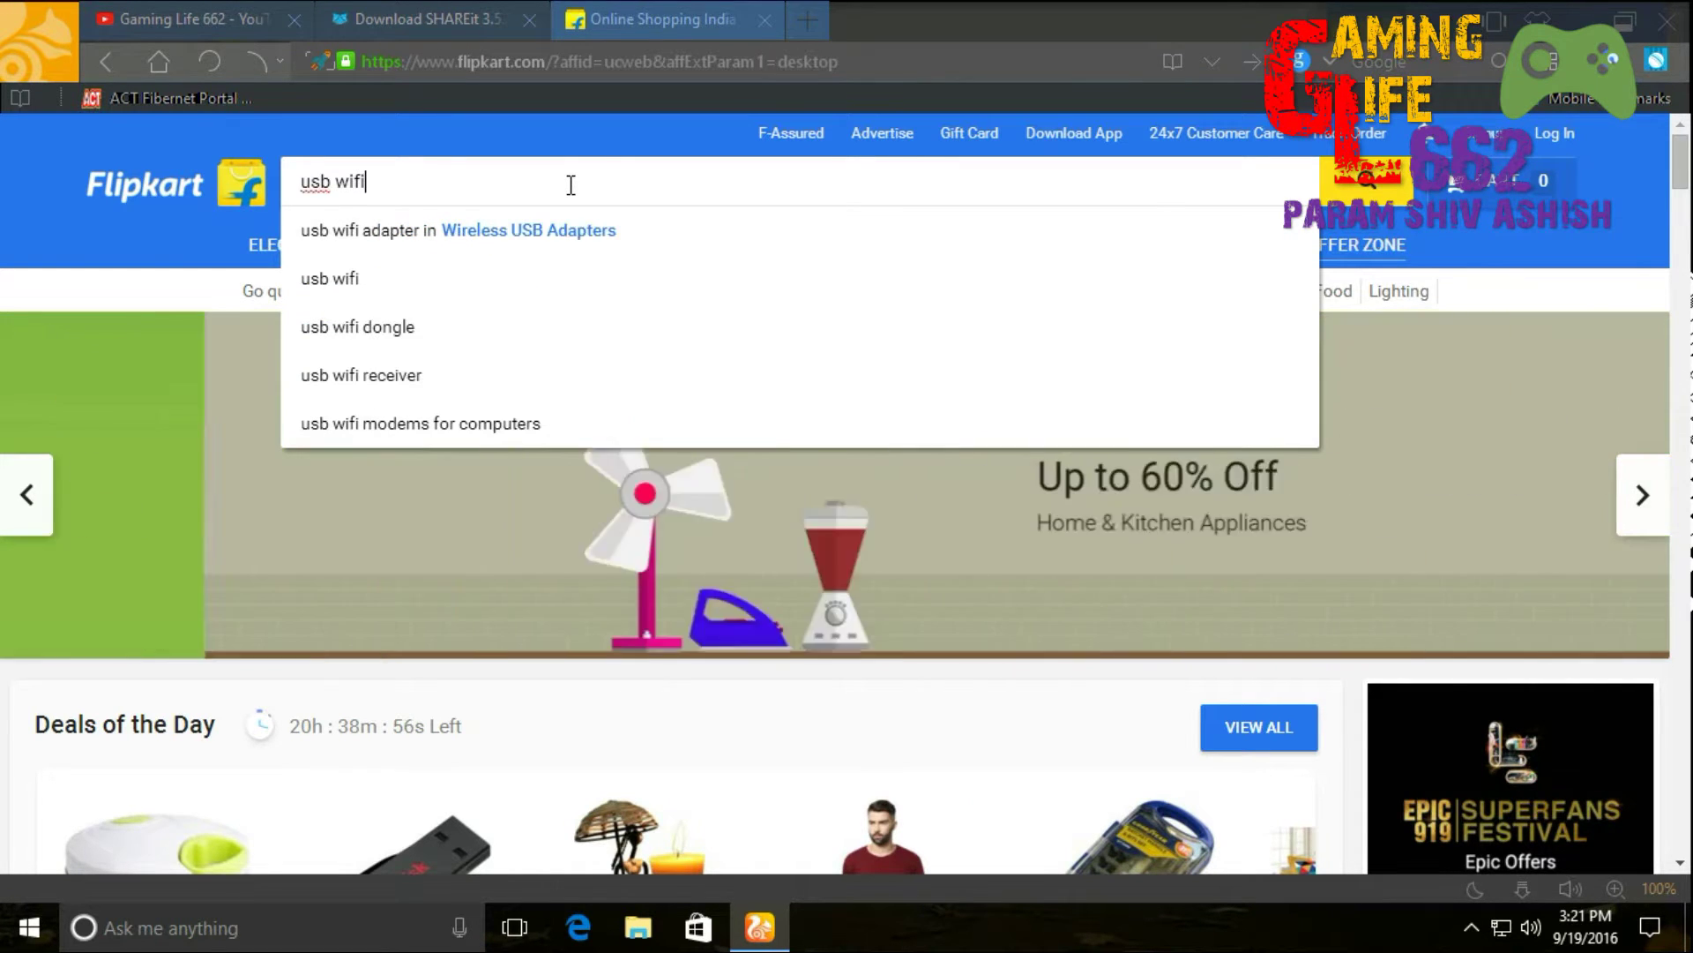
{"action": "key", "text": "Return"}
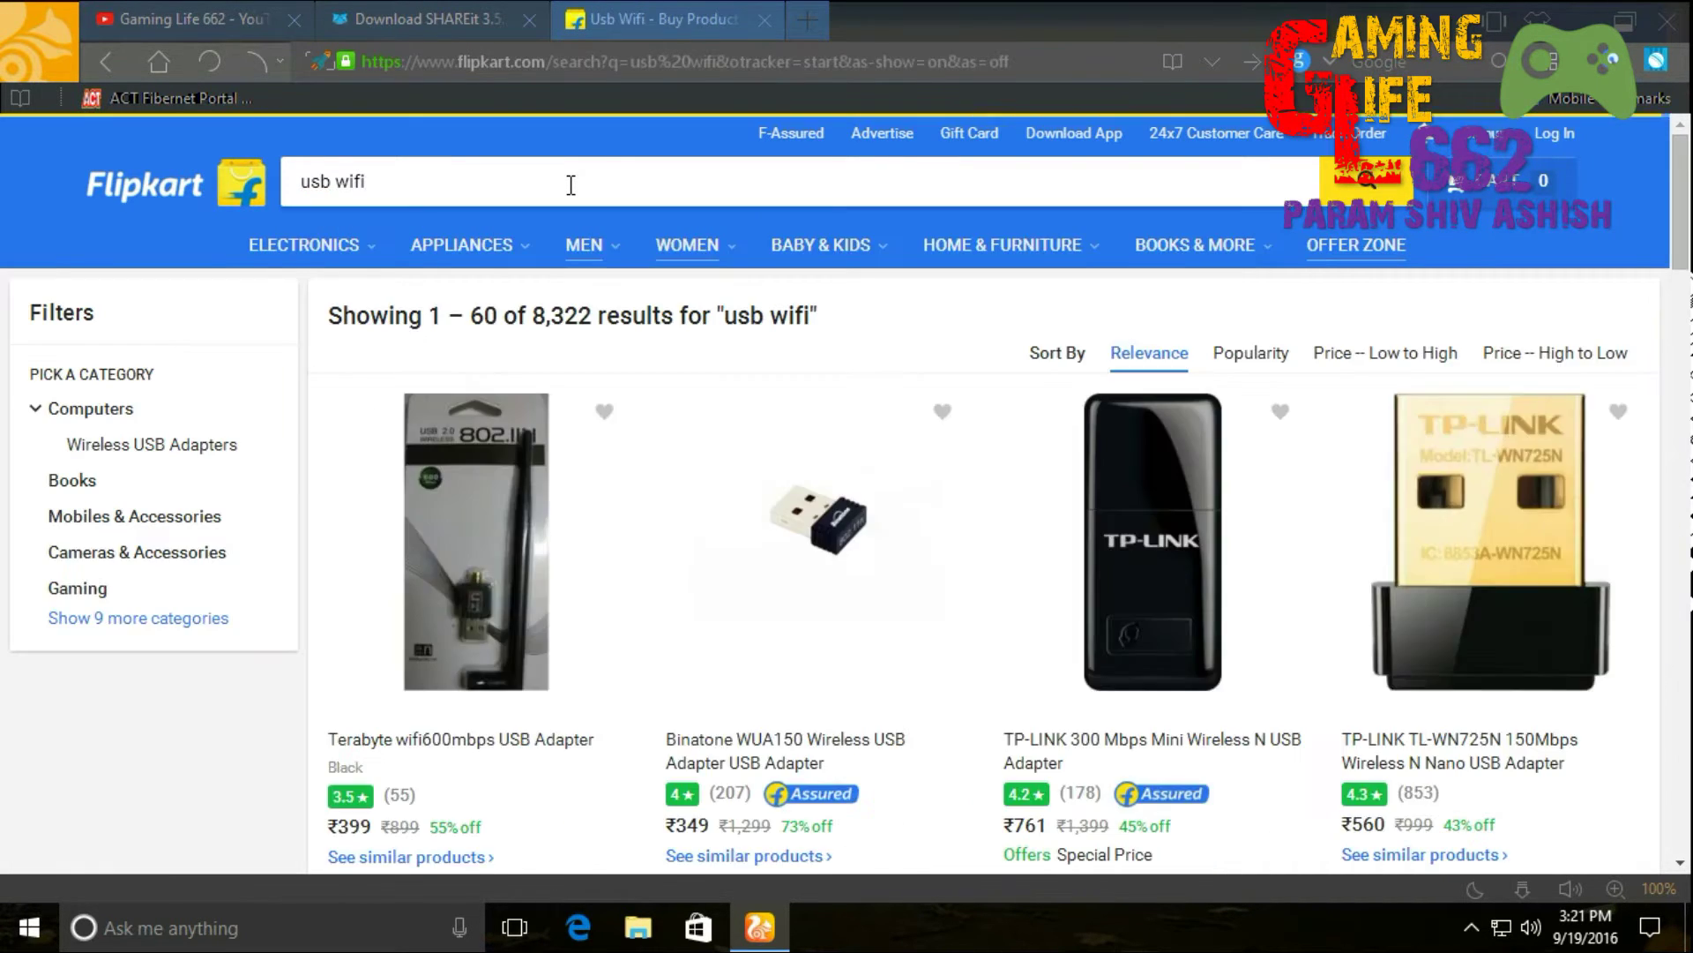
Step: Browse the 8,322 results and open the Binatone WUA150 Wireless USB Adapter page
{"action": "scroll", "coordinate": [890, 405], "scroll_direction": "down", "scroll_amount": 3}
{"action": "scroll", "coordinate": [891, 406], "scroll_direction": "up", "scroll_amount": 3}
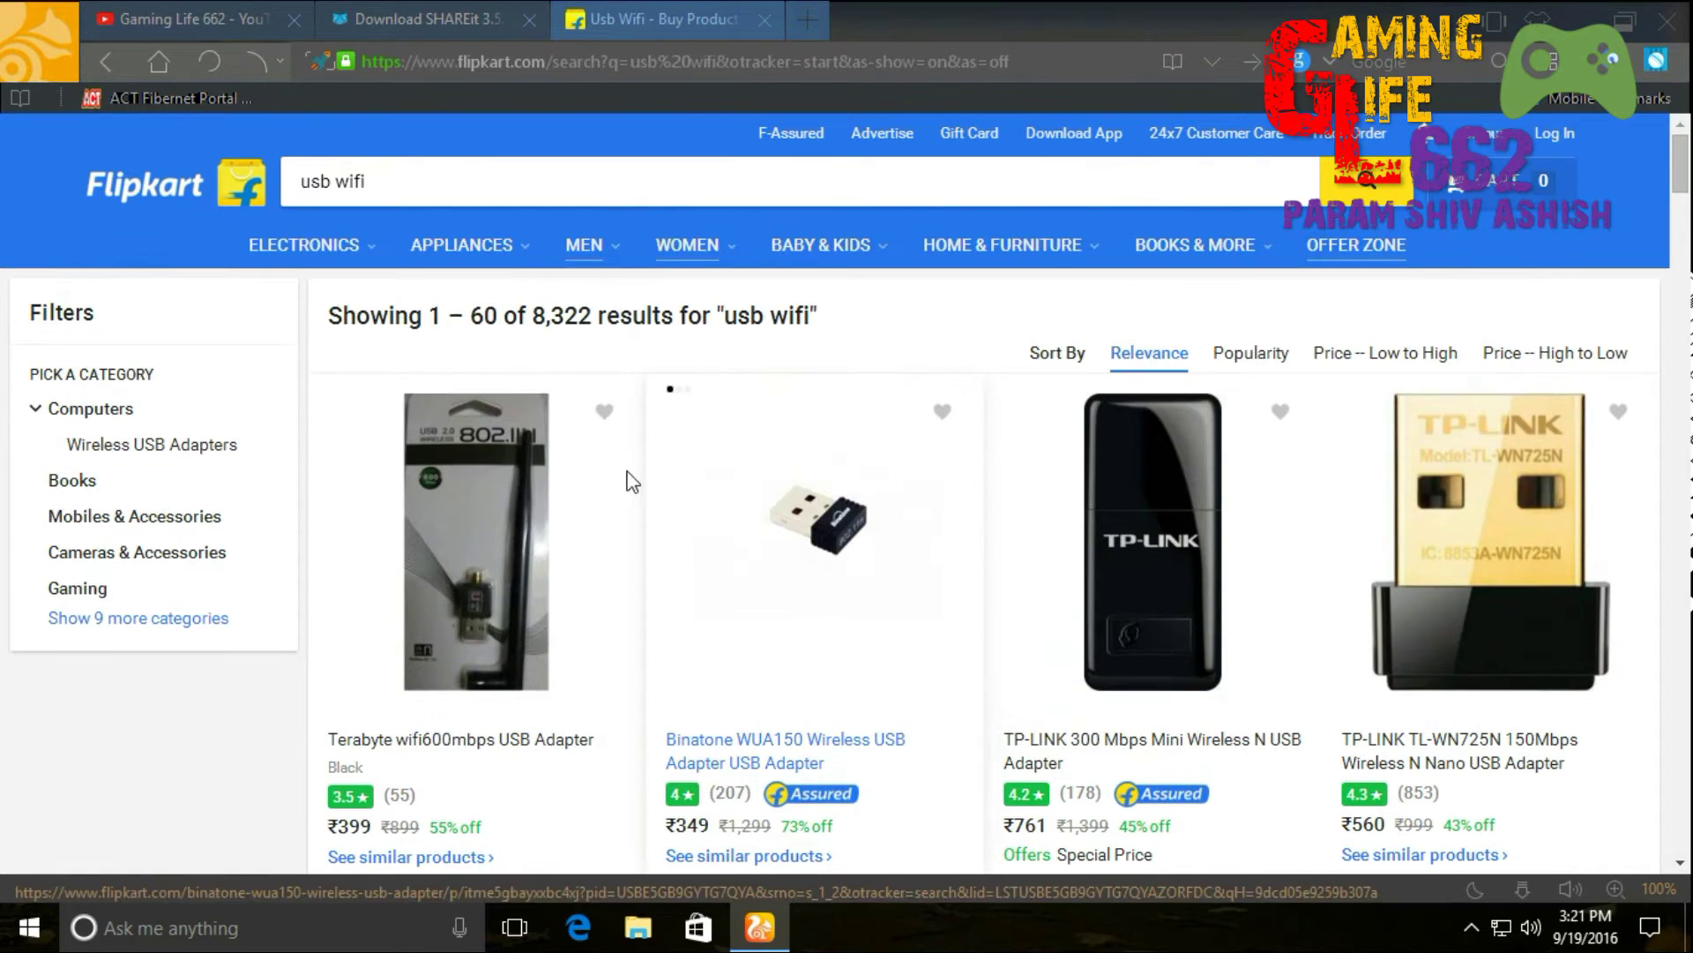
{"action": "mouse_move", "coordinate": [646, 454]}
{"action": "left_mouse_down"}
{"action": "mouse_move", "coordinate": [967, 514]}
{"action": "mouse_move", "coordinate": [691, 516]}
{"action": "mouse_move", "coordinate": [873, 394]}
{"action": "mouse_move", "coordinate": [886, 414]}
{"action": "left_mouse_up"}
{"action": "left_click", "coordinate": [877, 531]}
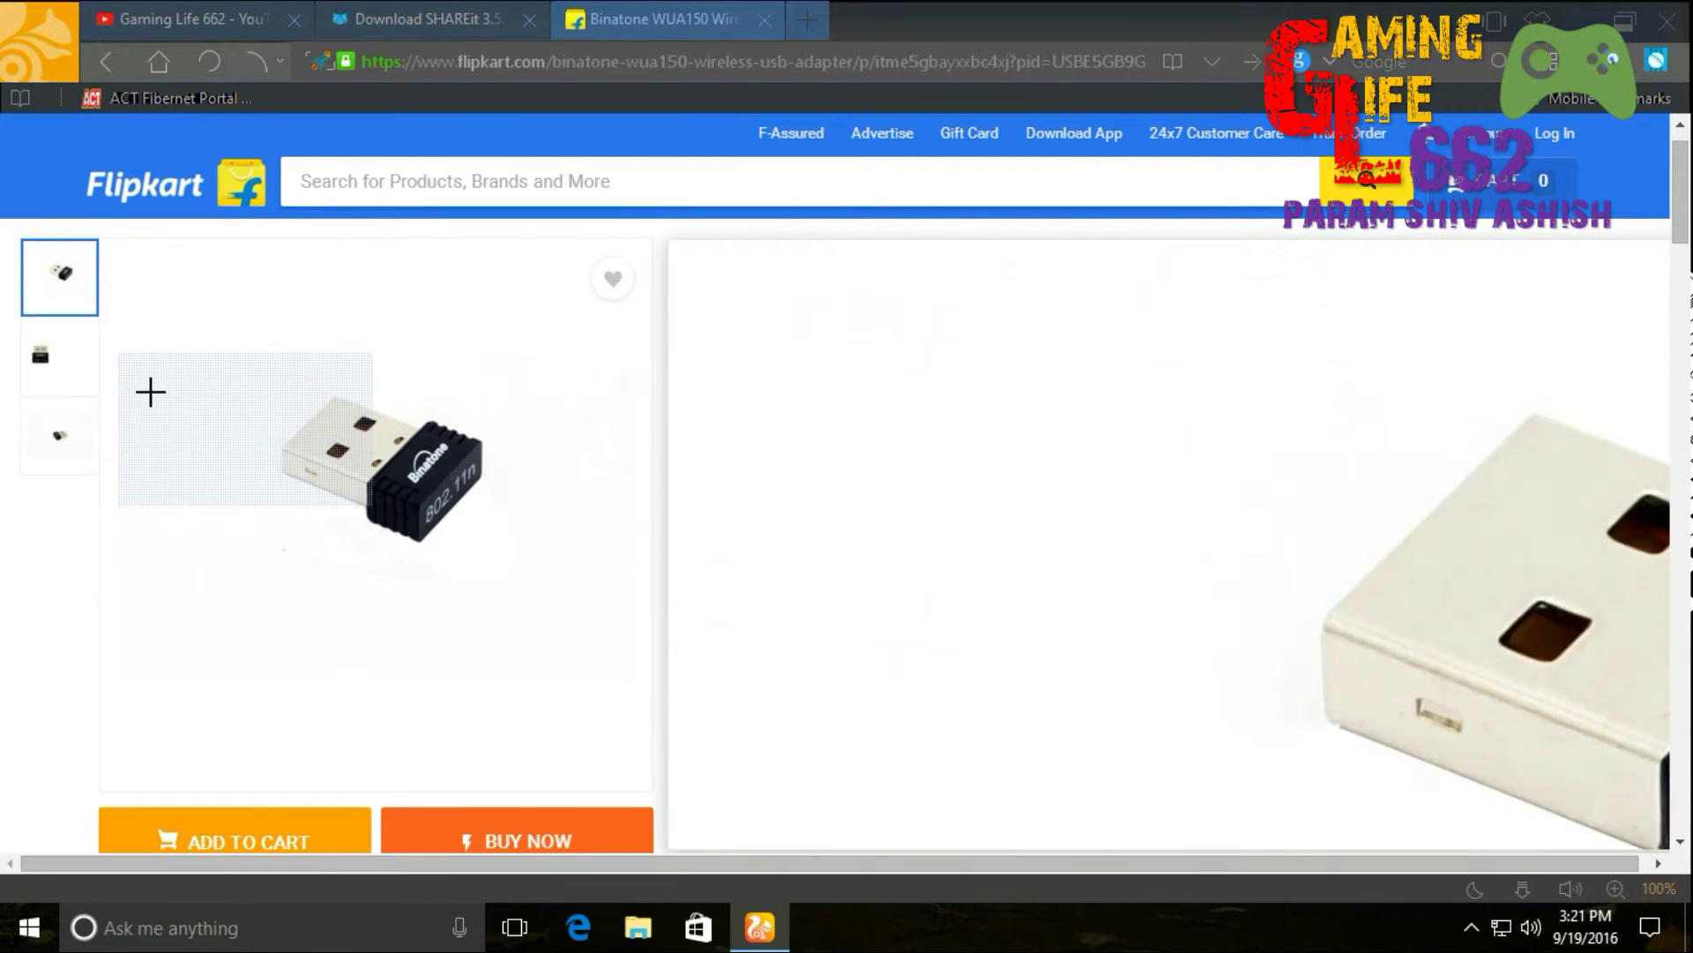
Step: Scroll through the Binatone WUA150 adapter details, then return to the FileHippo SHAREit tab
{"action": "mouse_move", "coordinate": [59, 333]}
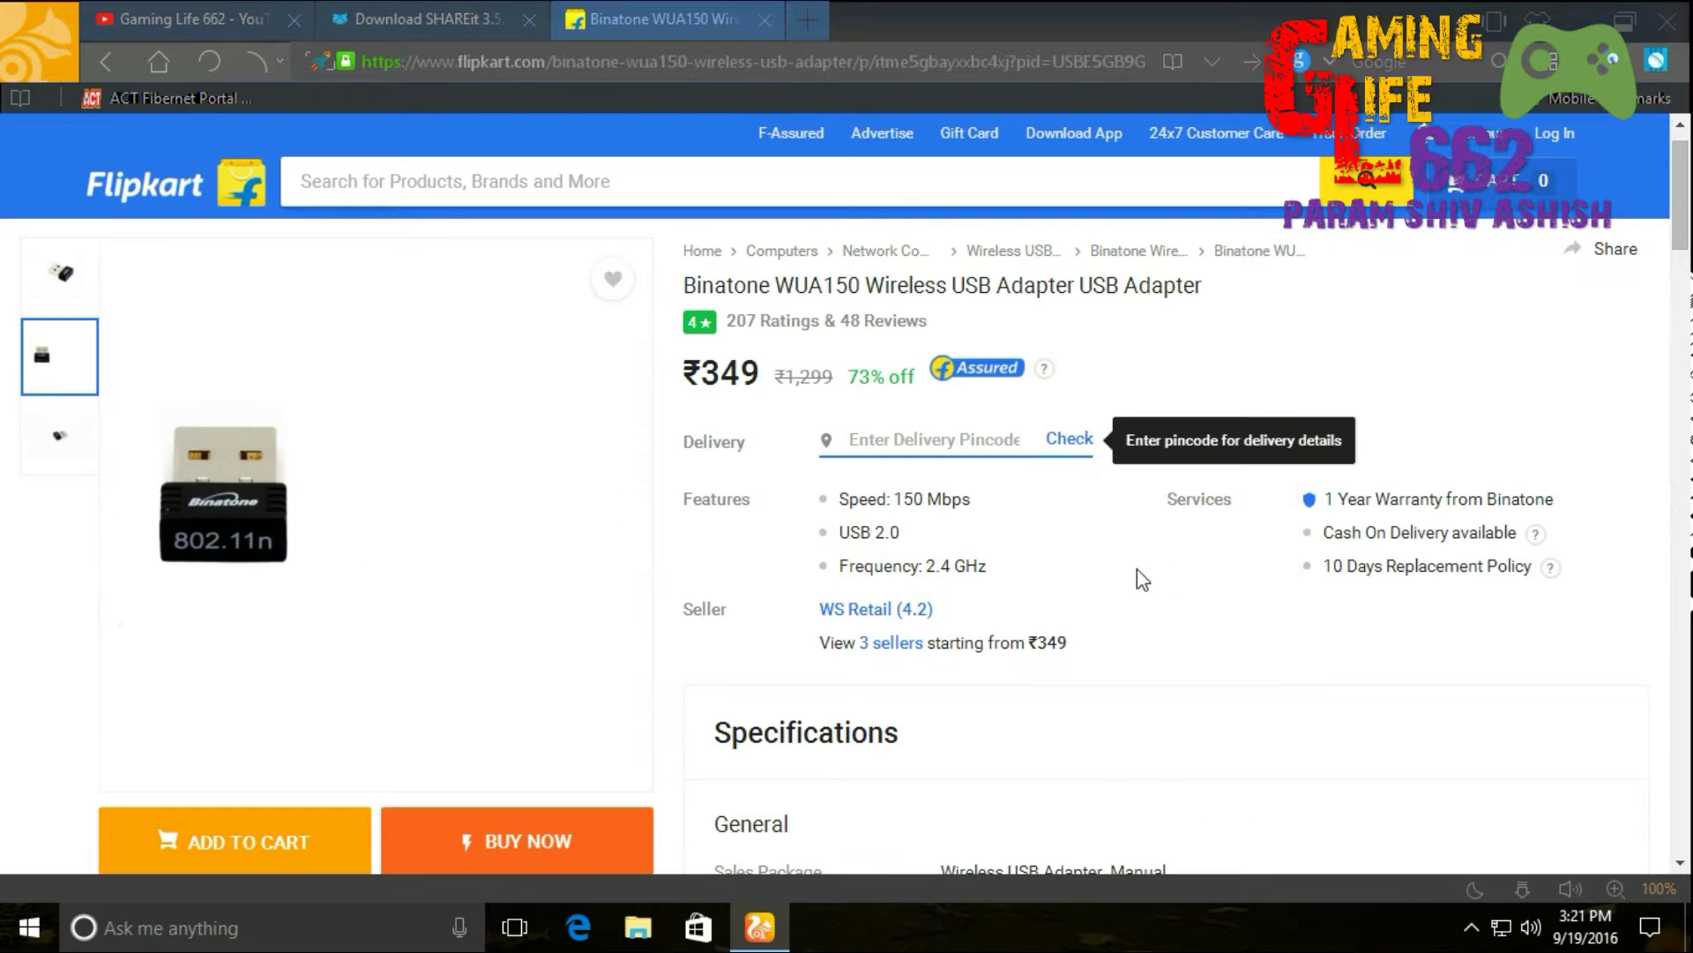
{"action": "scroll", "coordinate": [937, 532], "scroll_direction": "down", "scroll_amount": 5}
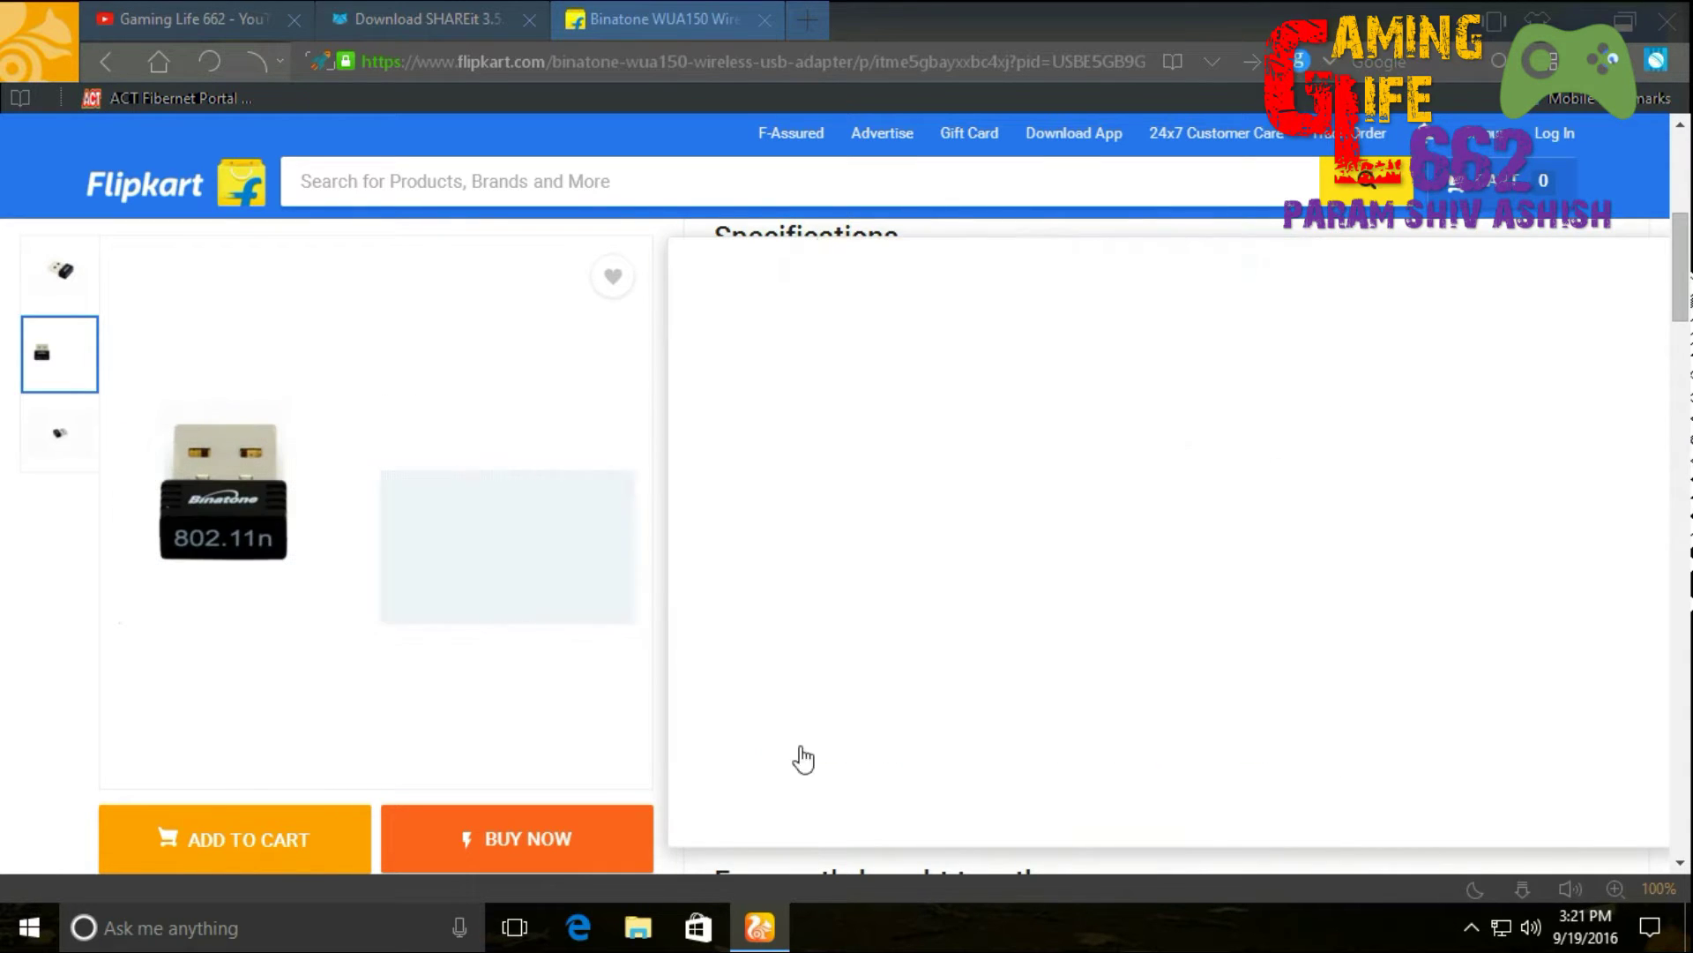
{"action": "scroll", "coordinate": [1032, 624], "scroll_direction": "down", "scroll_amount": 4}
{"action": "left_click", "coordinate": [382, 26]}
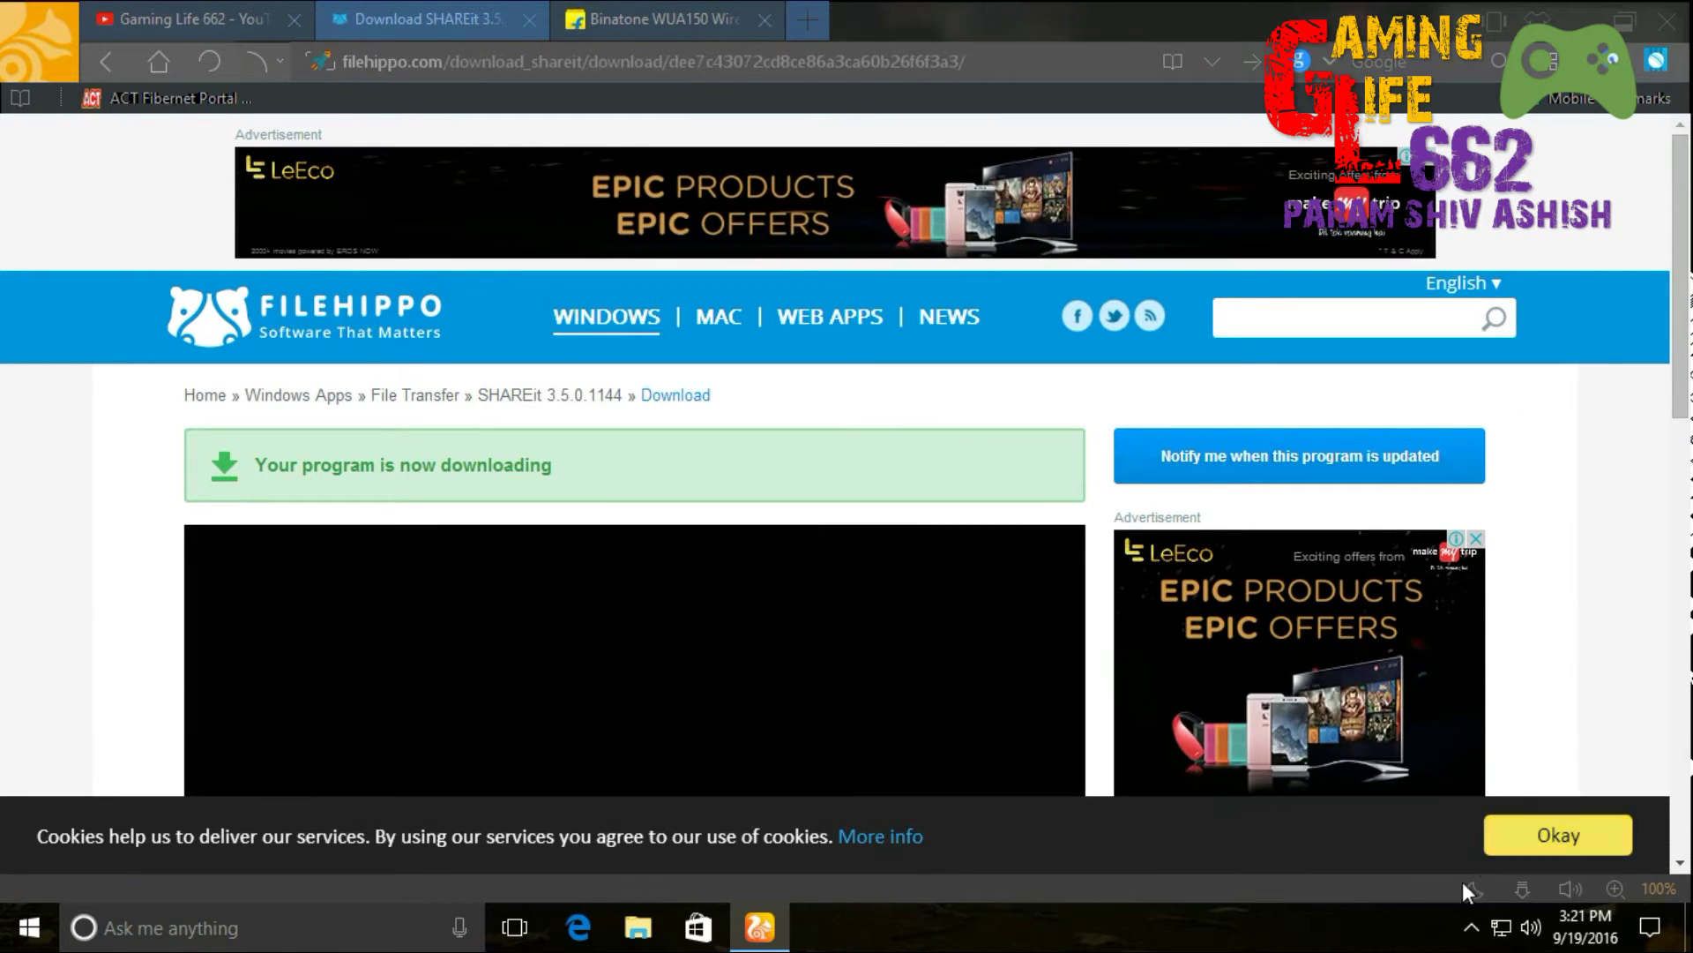
Step: Open a hidden system-tray icon's context menu, then dismiss it
{"action": "left_click", "coordinate": [1471, 928]}
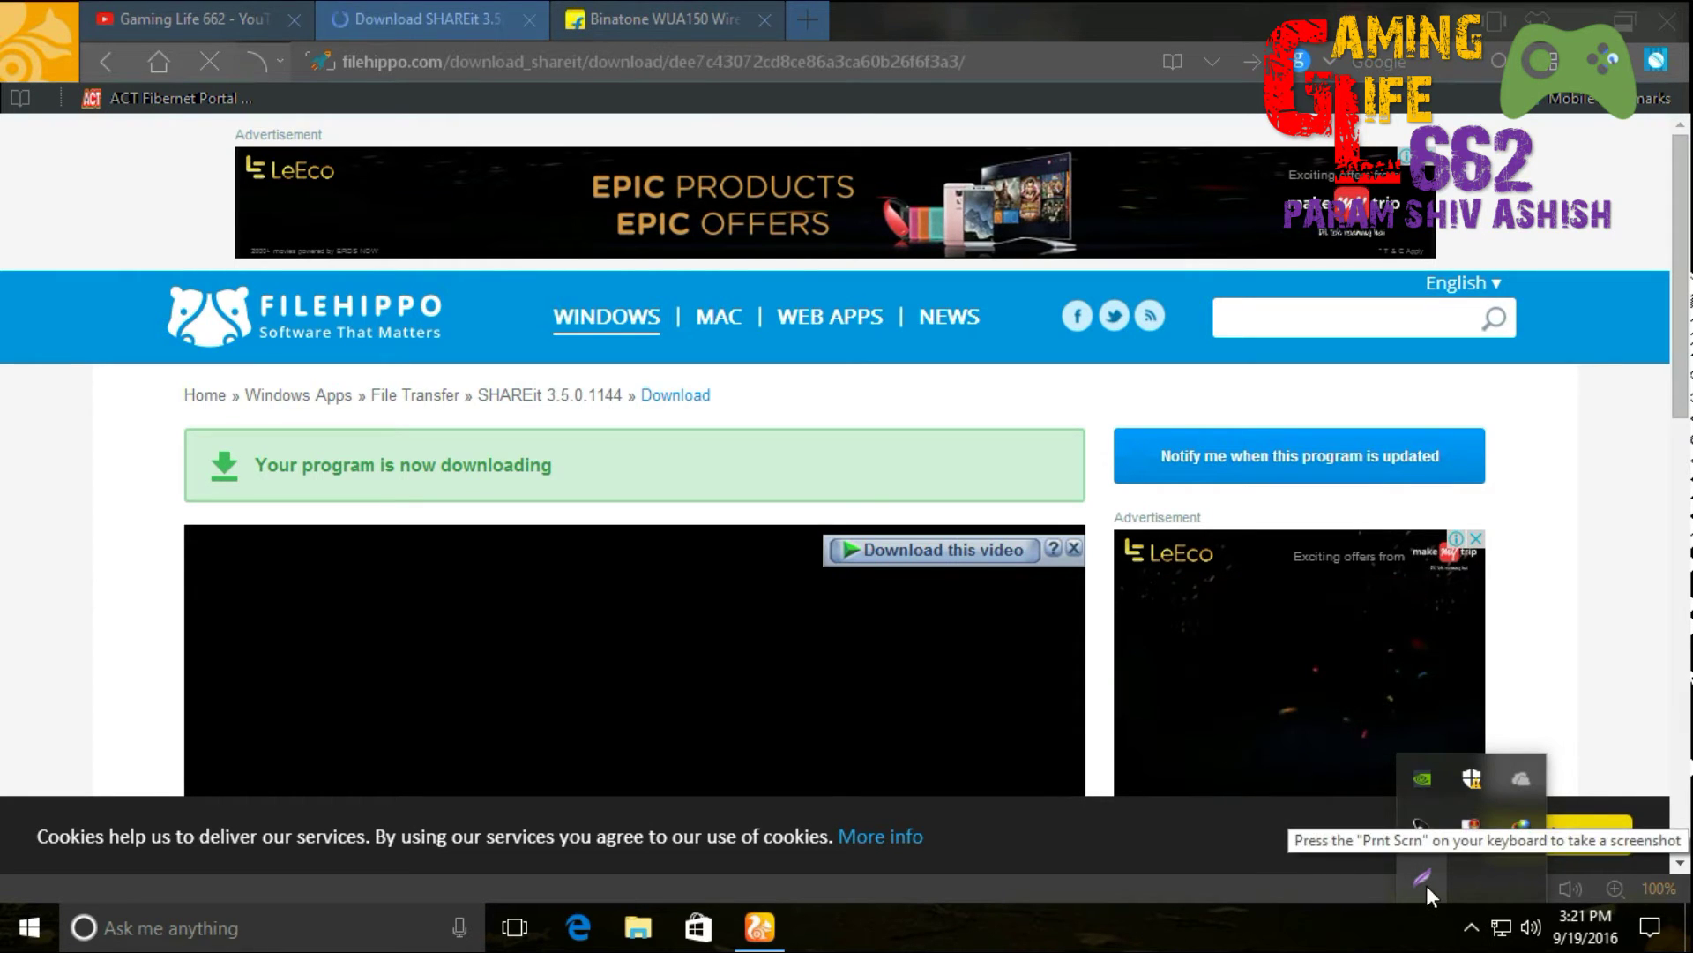
{"action": "right_click", "coordinate": [1473, 834]}
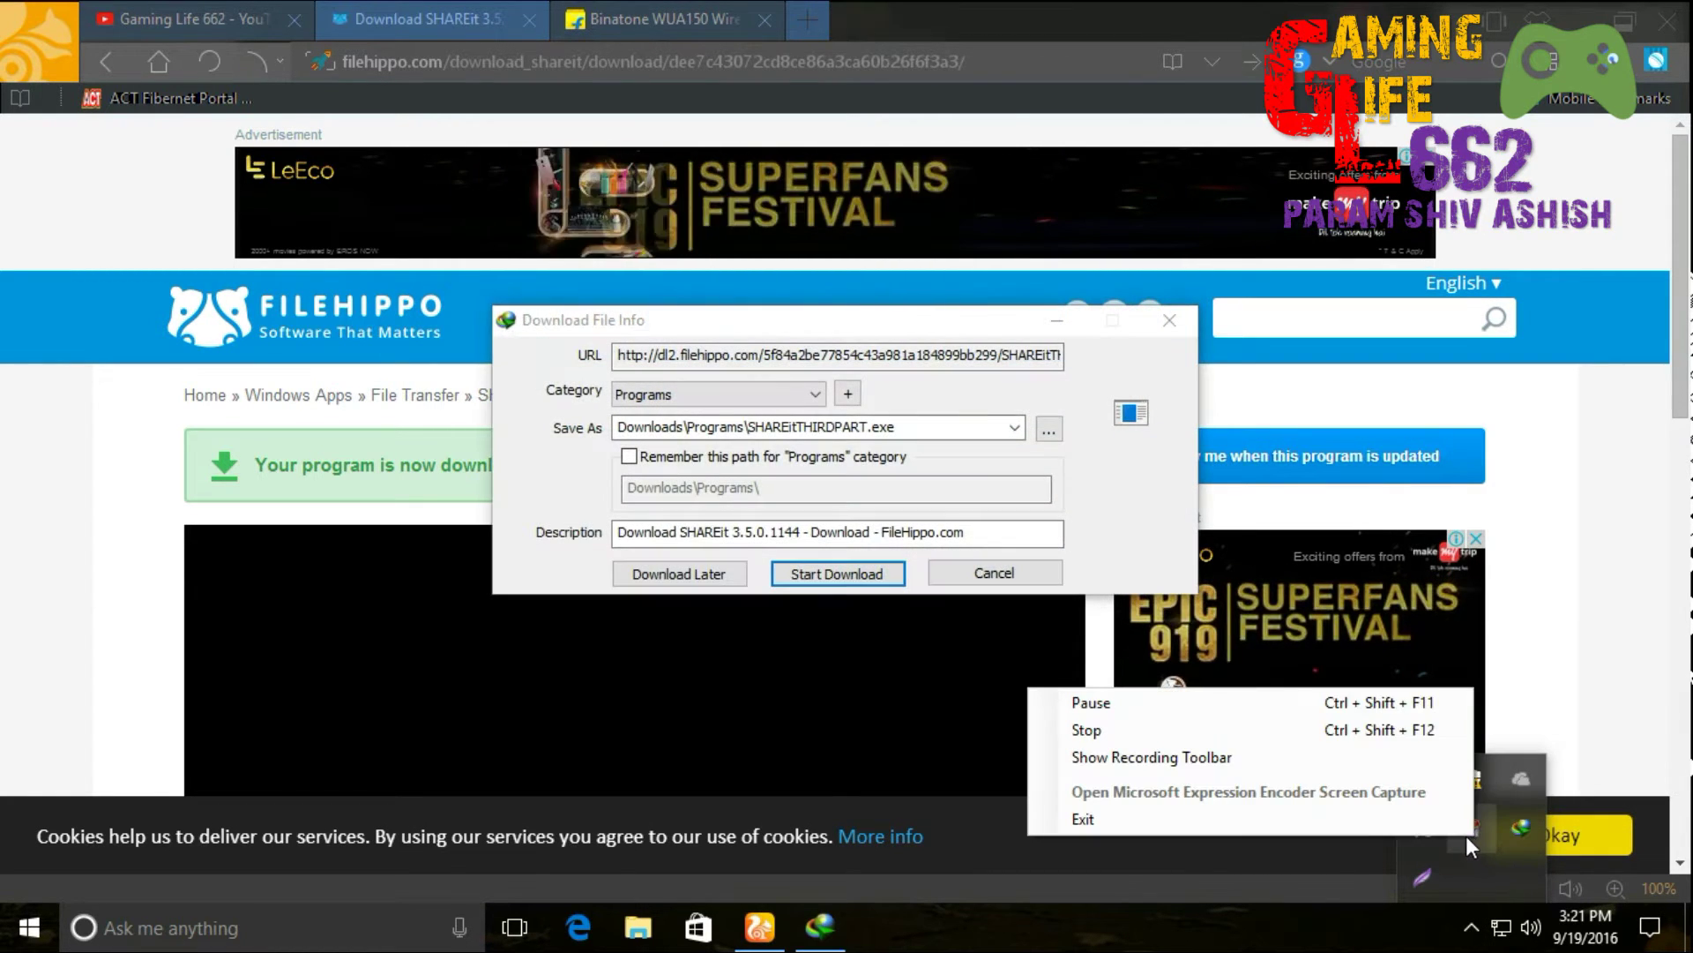
{"action": "left_click", "coordinate": [1265, 867]}
Step: Start downloading the 4.94 MB SHAREitTHIRDPART.exe and minimize IDM's progress window
{"action": "left_click_drag", "start_coordinate": [858, 328], "coordinate": [871, 252]}
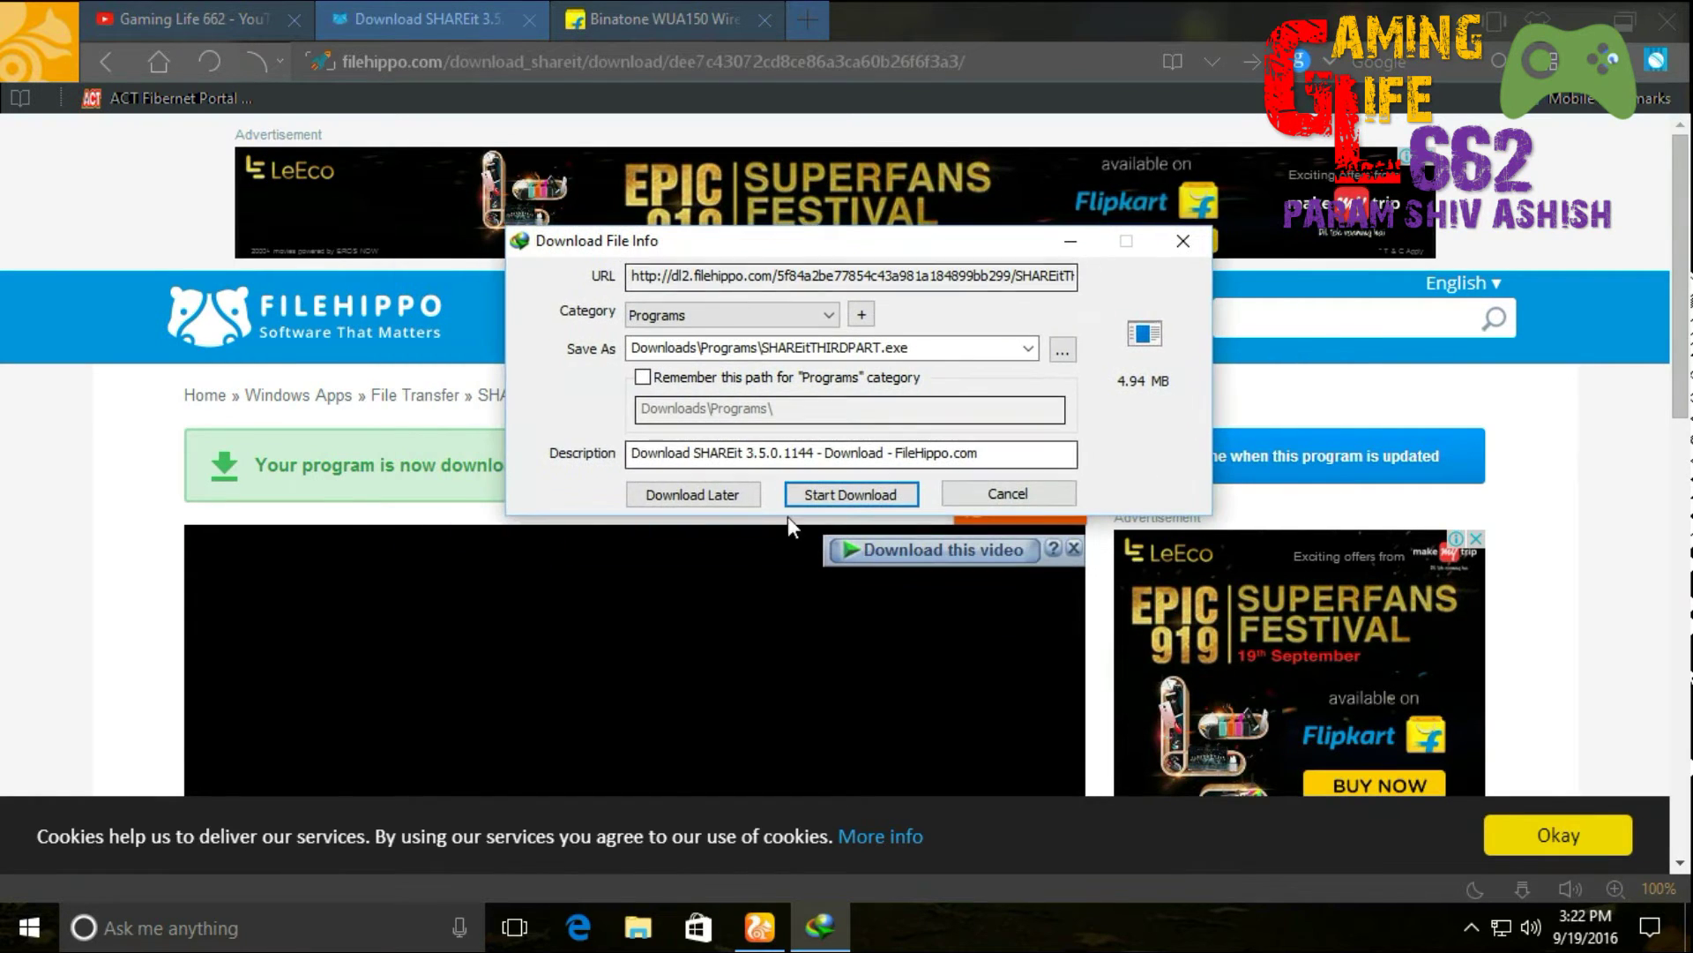
{"action": "left_click", "coordinate": [848, 499]}
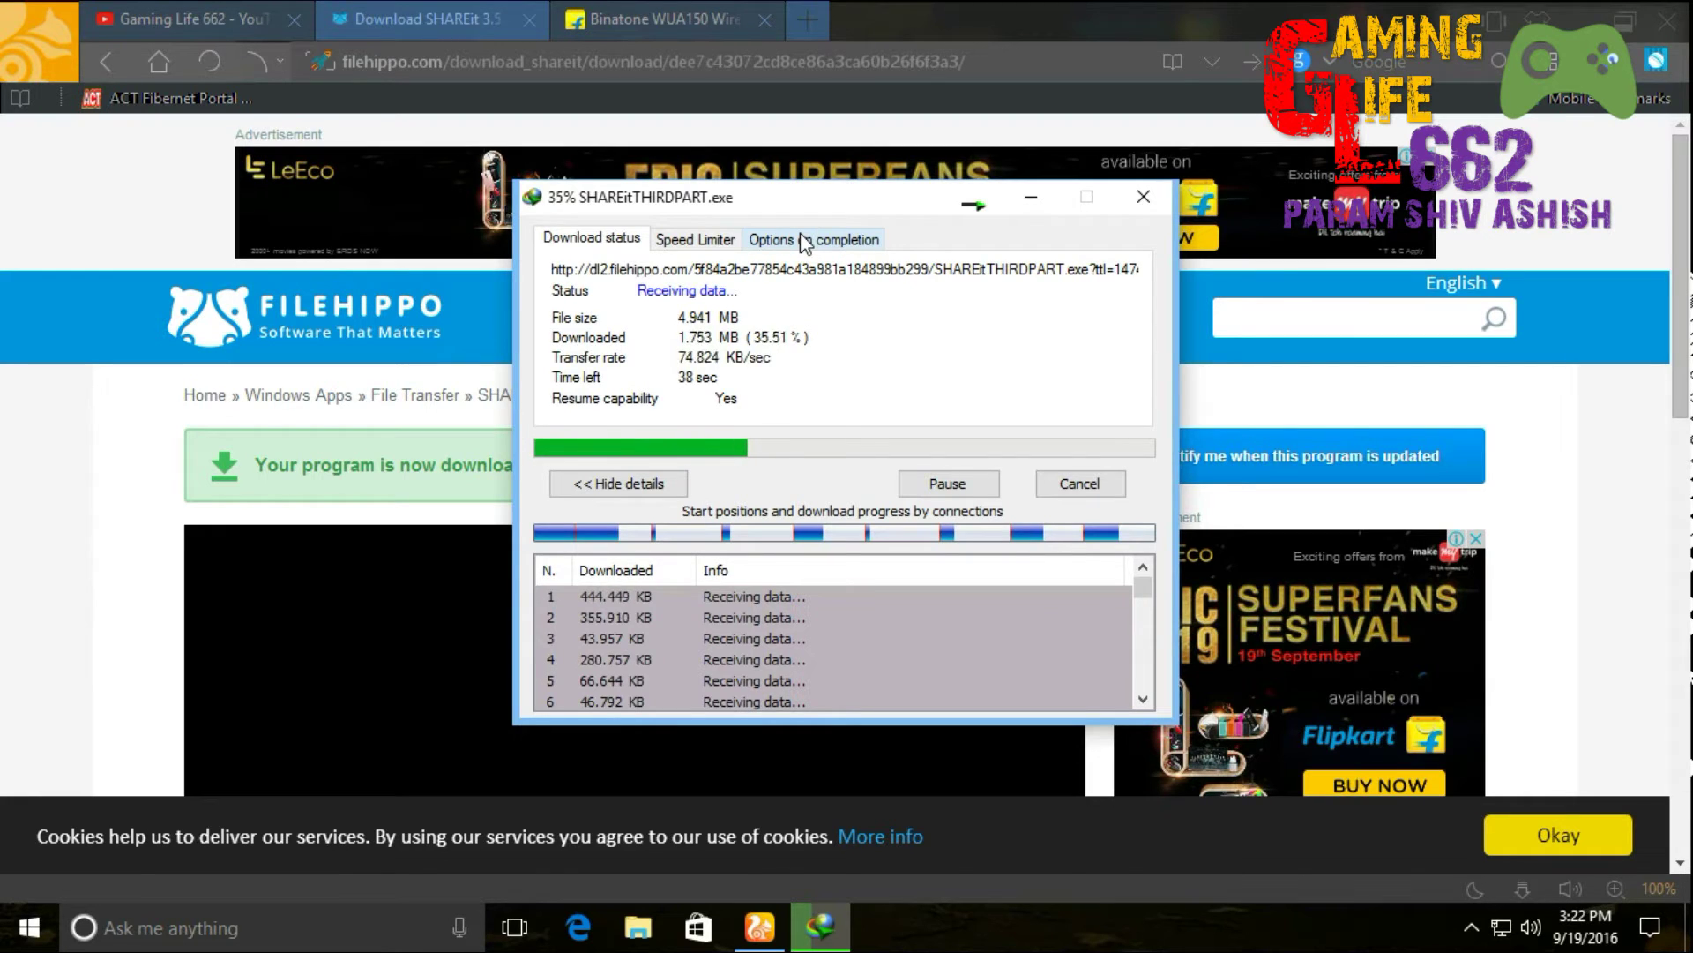
{"action": "left_click", "coordinate": [1030, 197]}
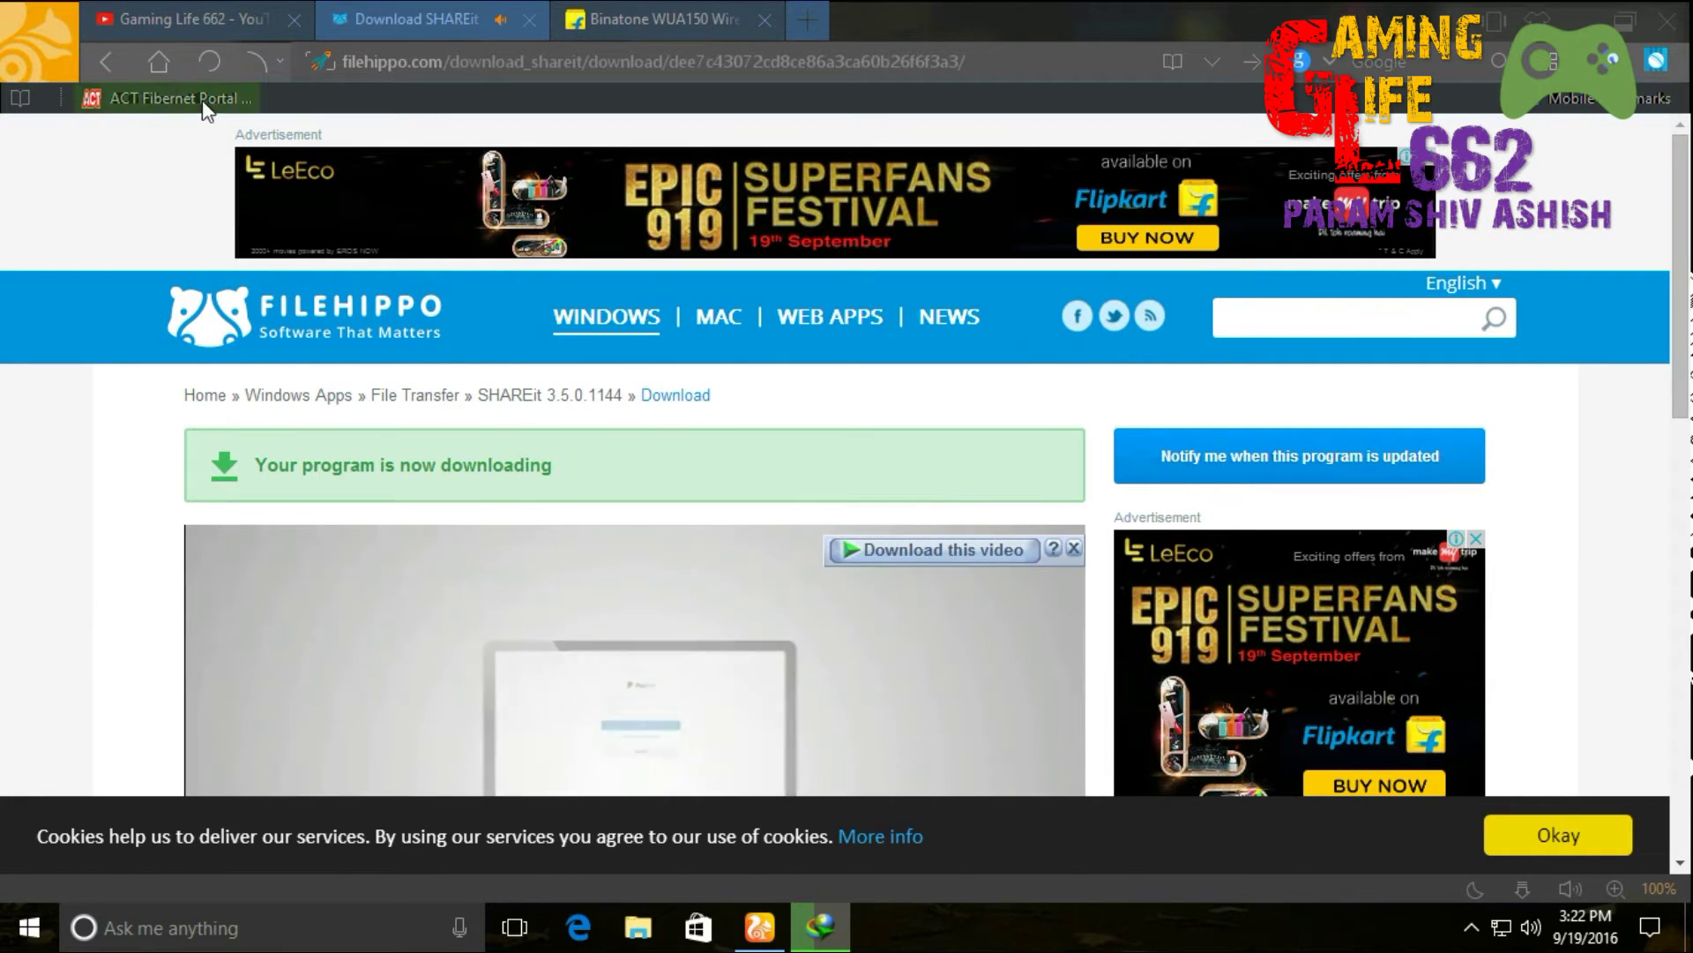
Step: Go from FileHippo's SHAREit page to the Mac section and open the Shareit for Mac page
{"action": "left_click", "coordinate": [107, 62]}
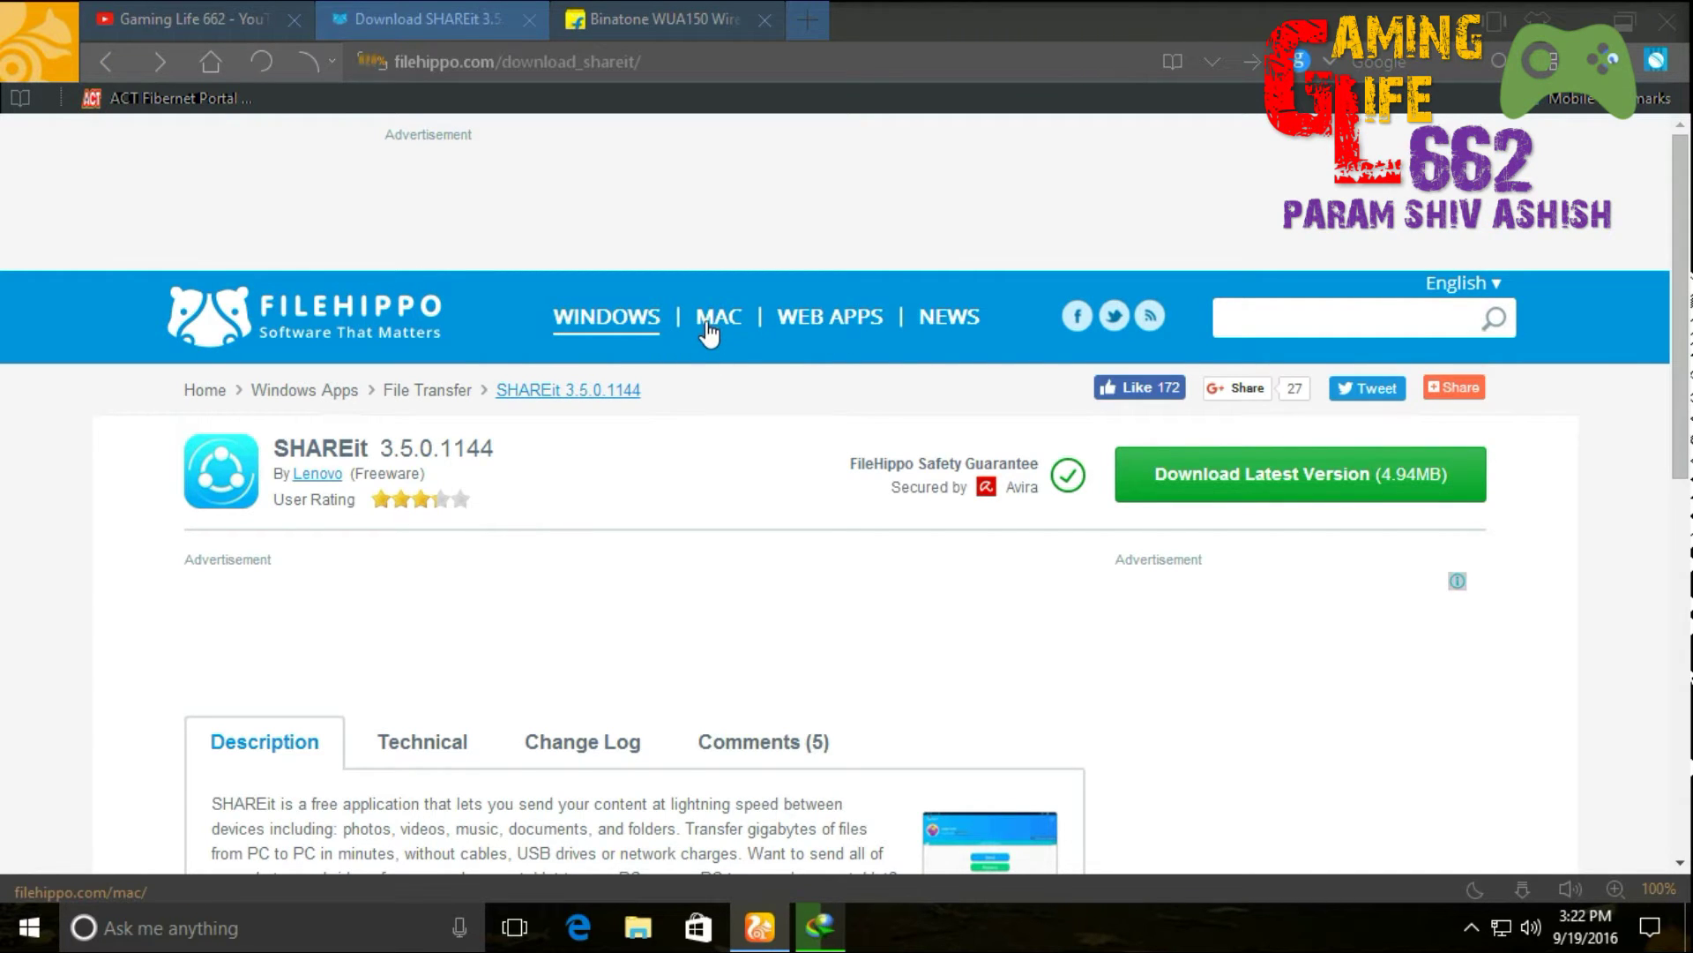
{"action": "left_click", "coordinate": [708, 346]}
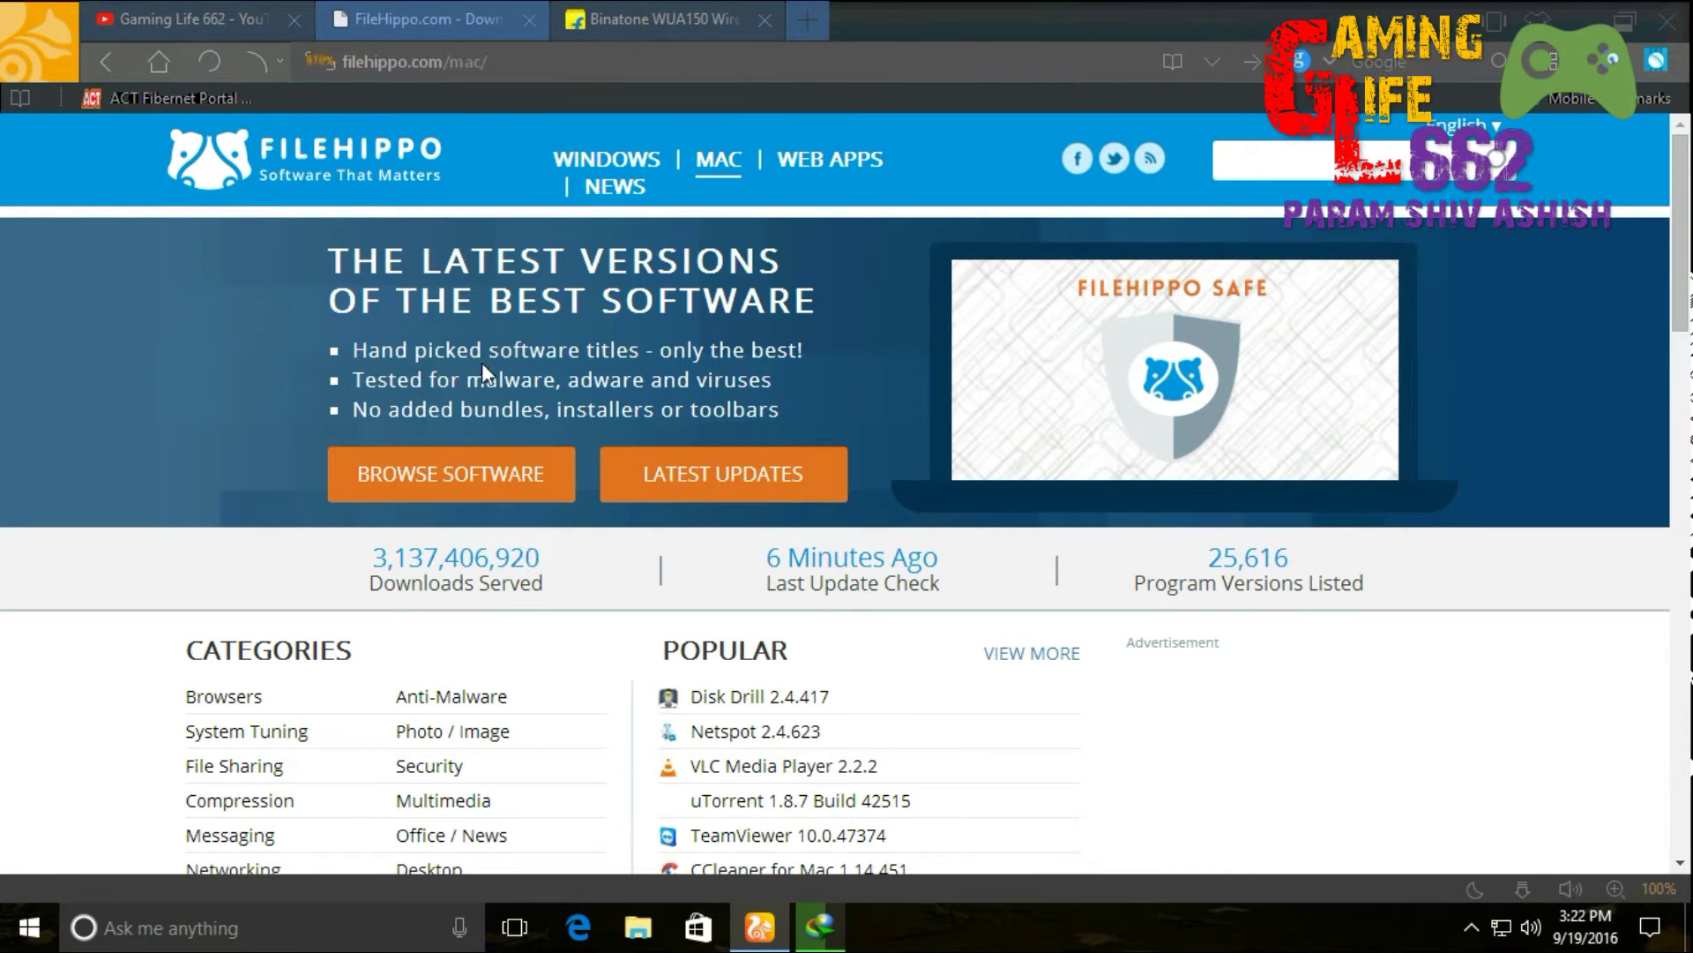
{"action": "scroll", "coordinate": [674, 415], "scroll_direction": "down", "scroll_amount": 3}
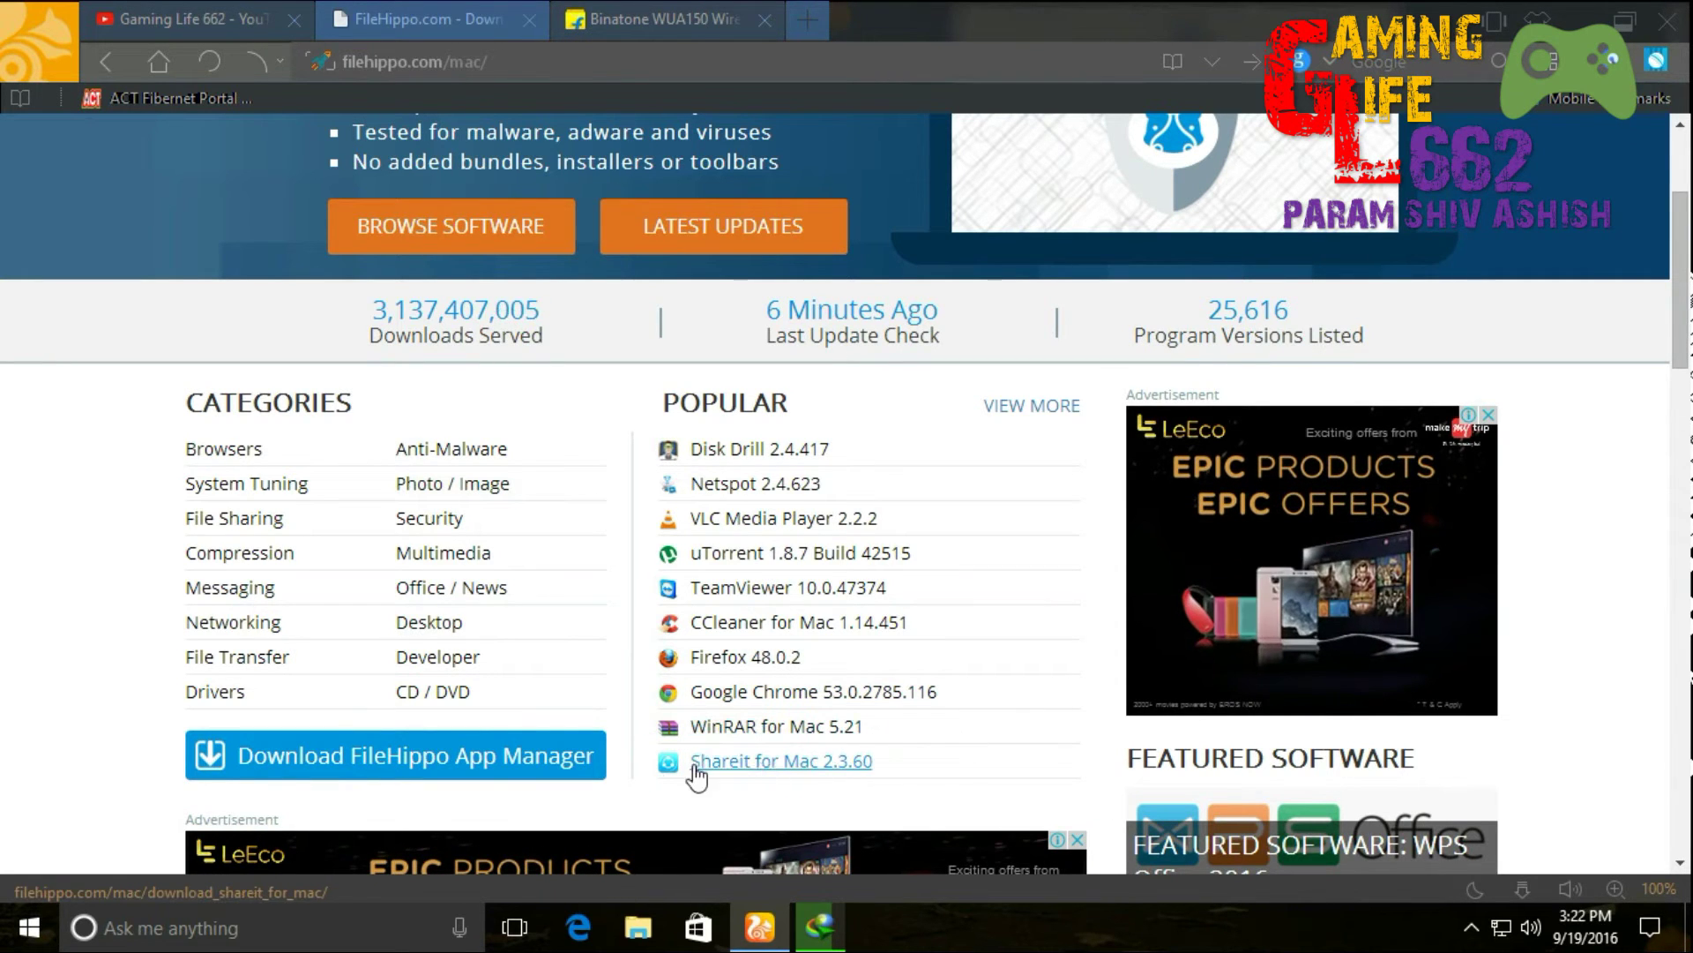
{"action": "left_click", "coordinate": [748, 764]}
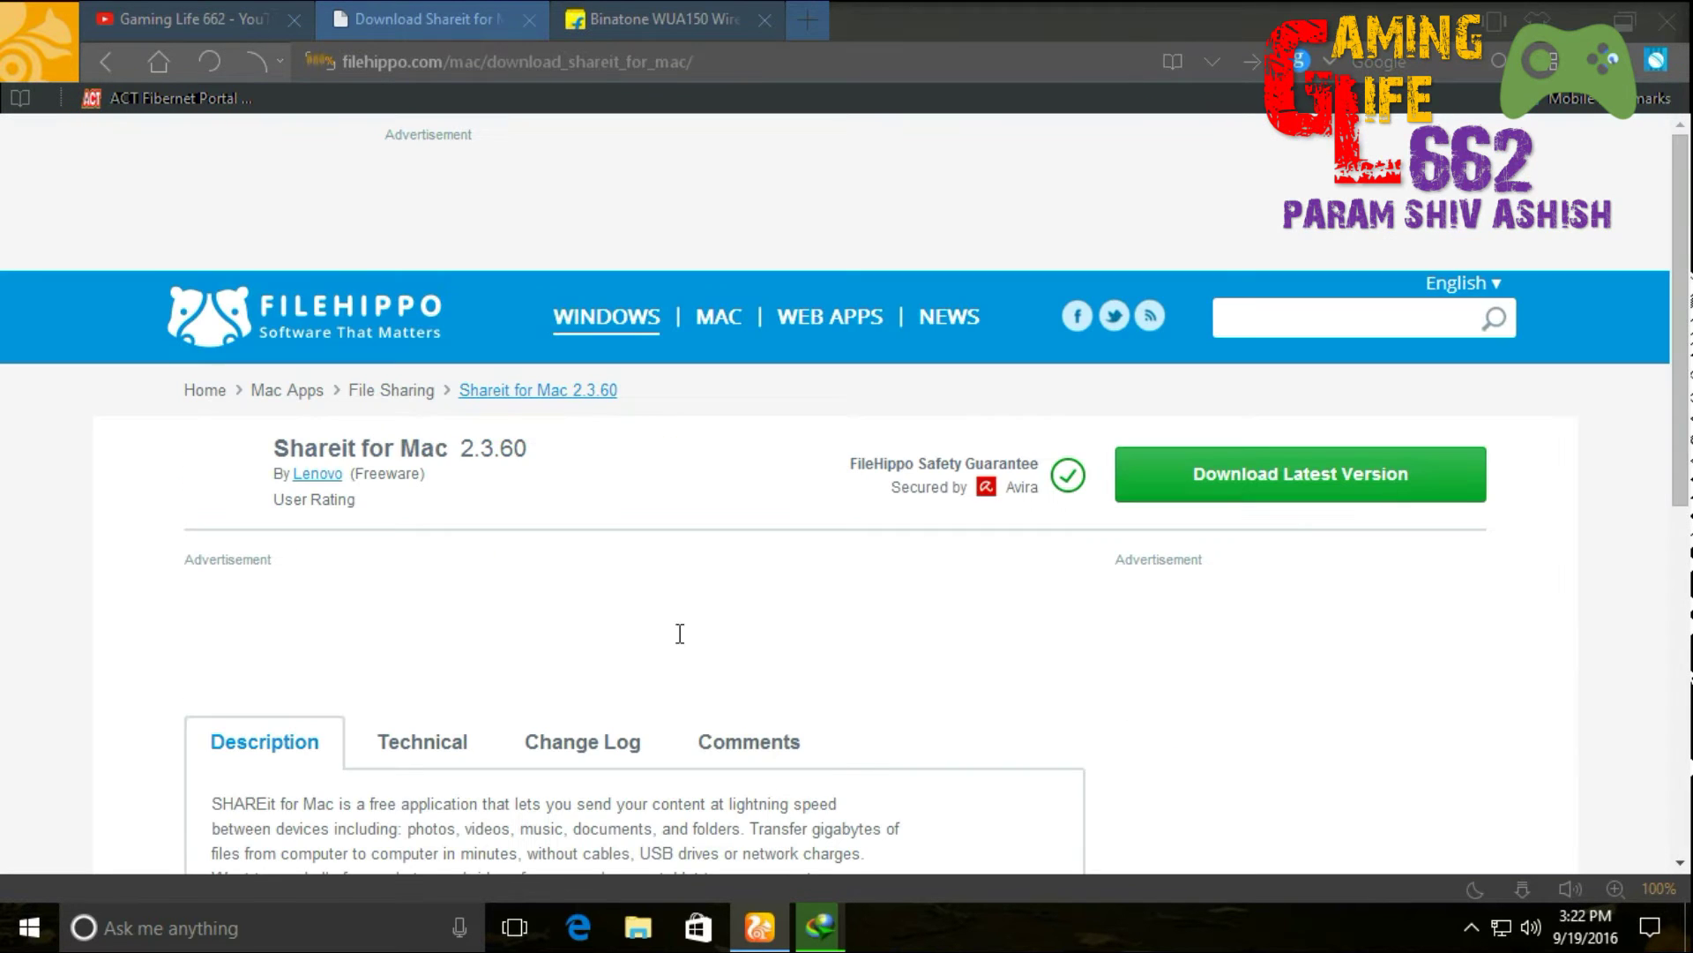
{"action": "scroll", "coordinate": [711, 564], "scroll_direction": "down", "scroll_amount": 7}
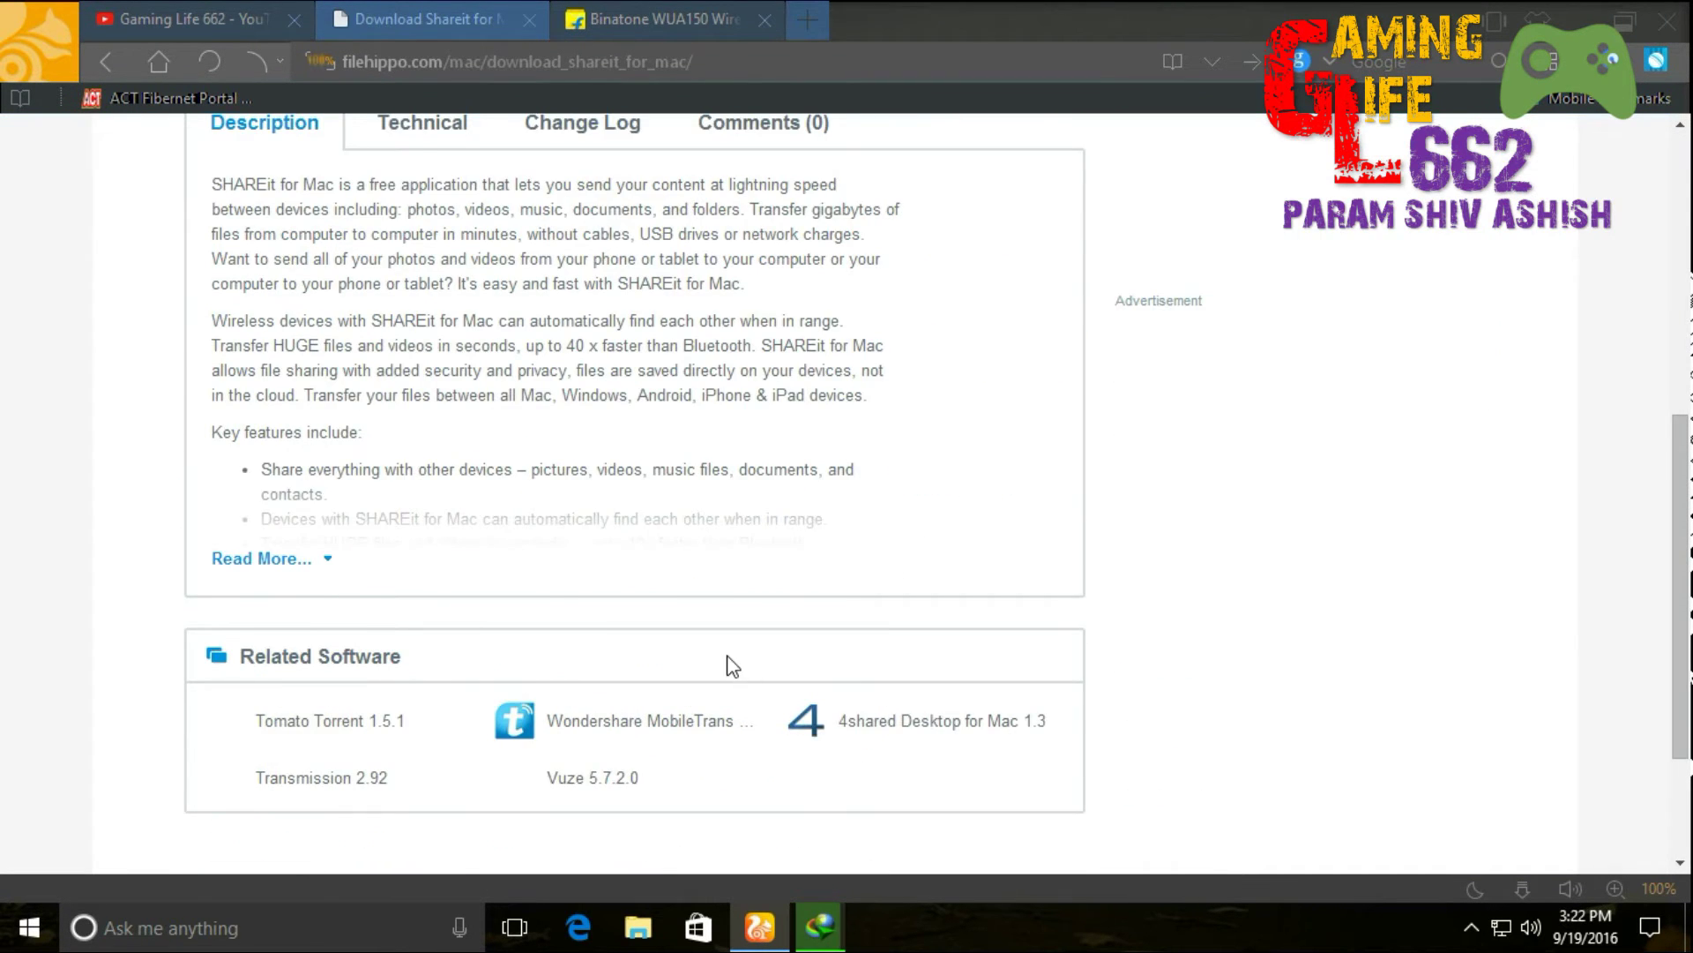
{"action": "scroll", "coordinate": [732, 666], "scroll_direction": "up", "scroll_amount": 4}
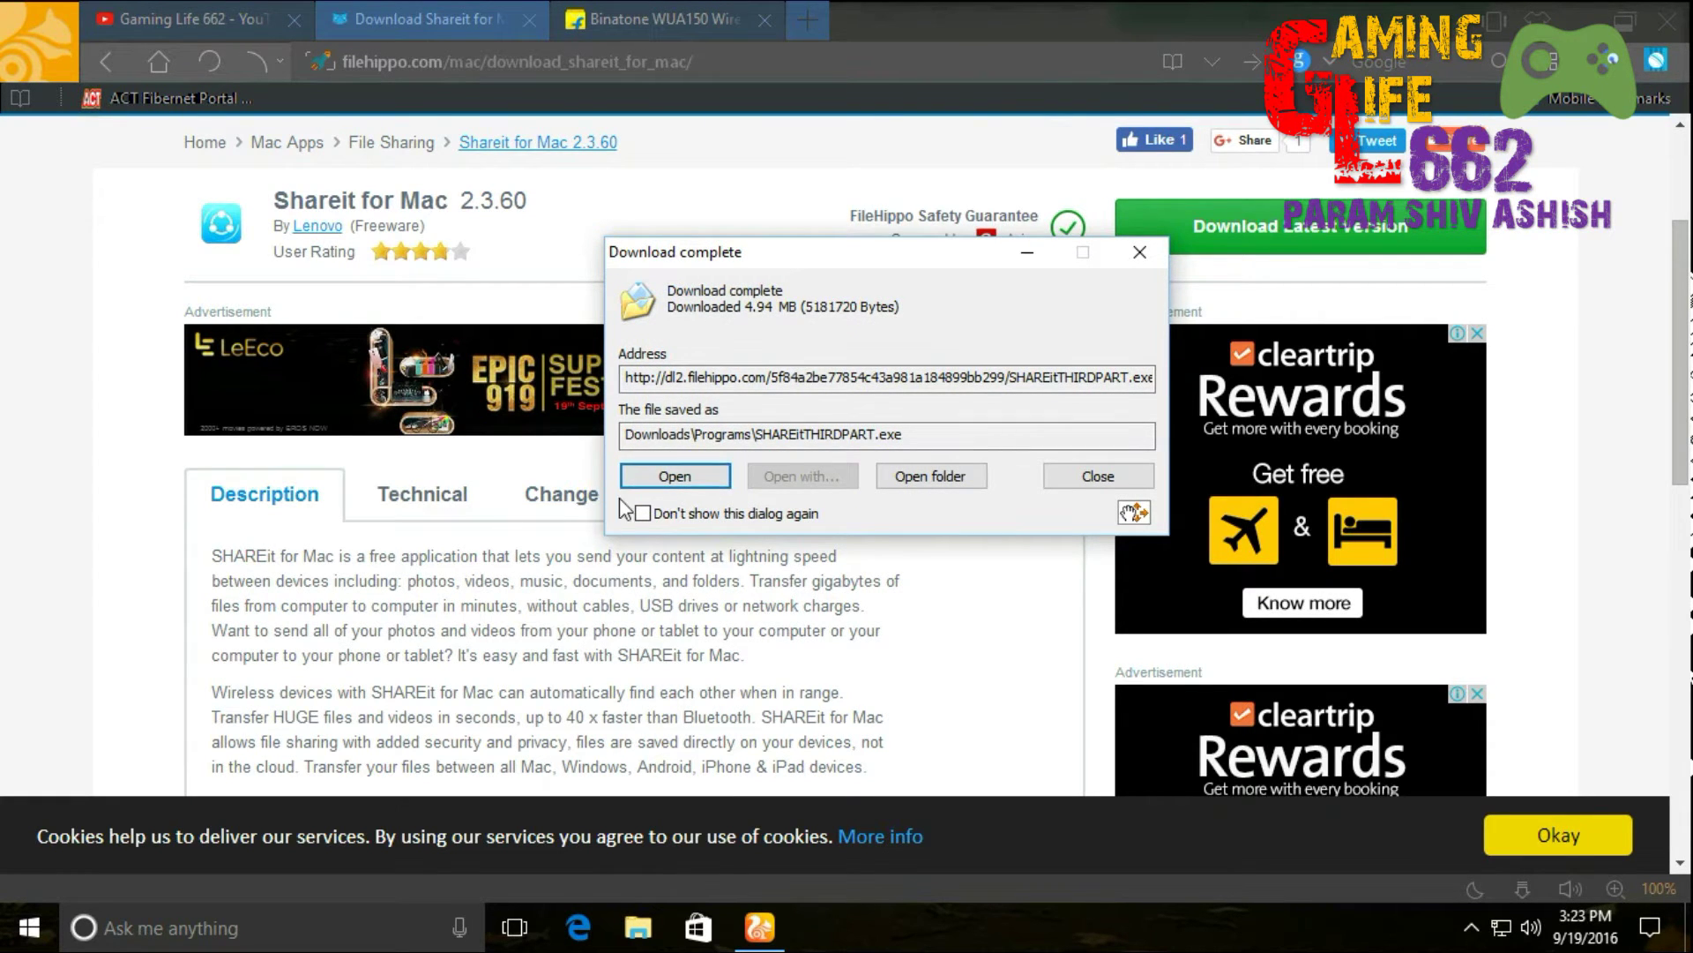
Step: Run the installer, accept the license, keep the default location, add a desktop shortcut, finish
{"action": "left_click", "coordinate": [670, 483]}
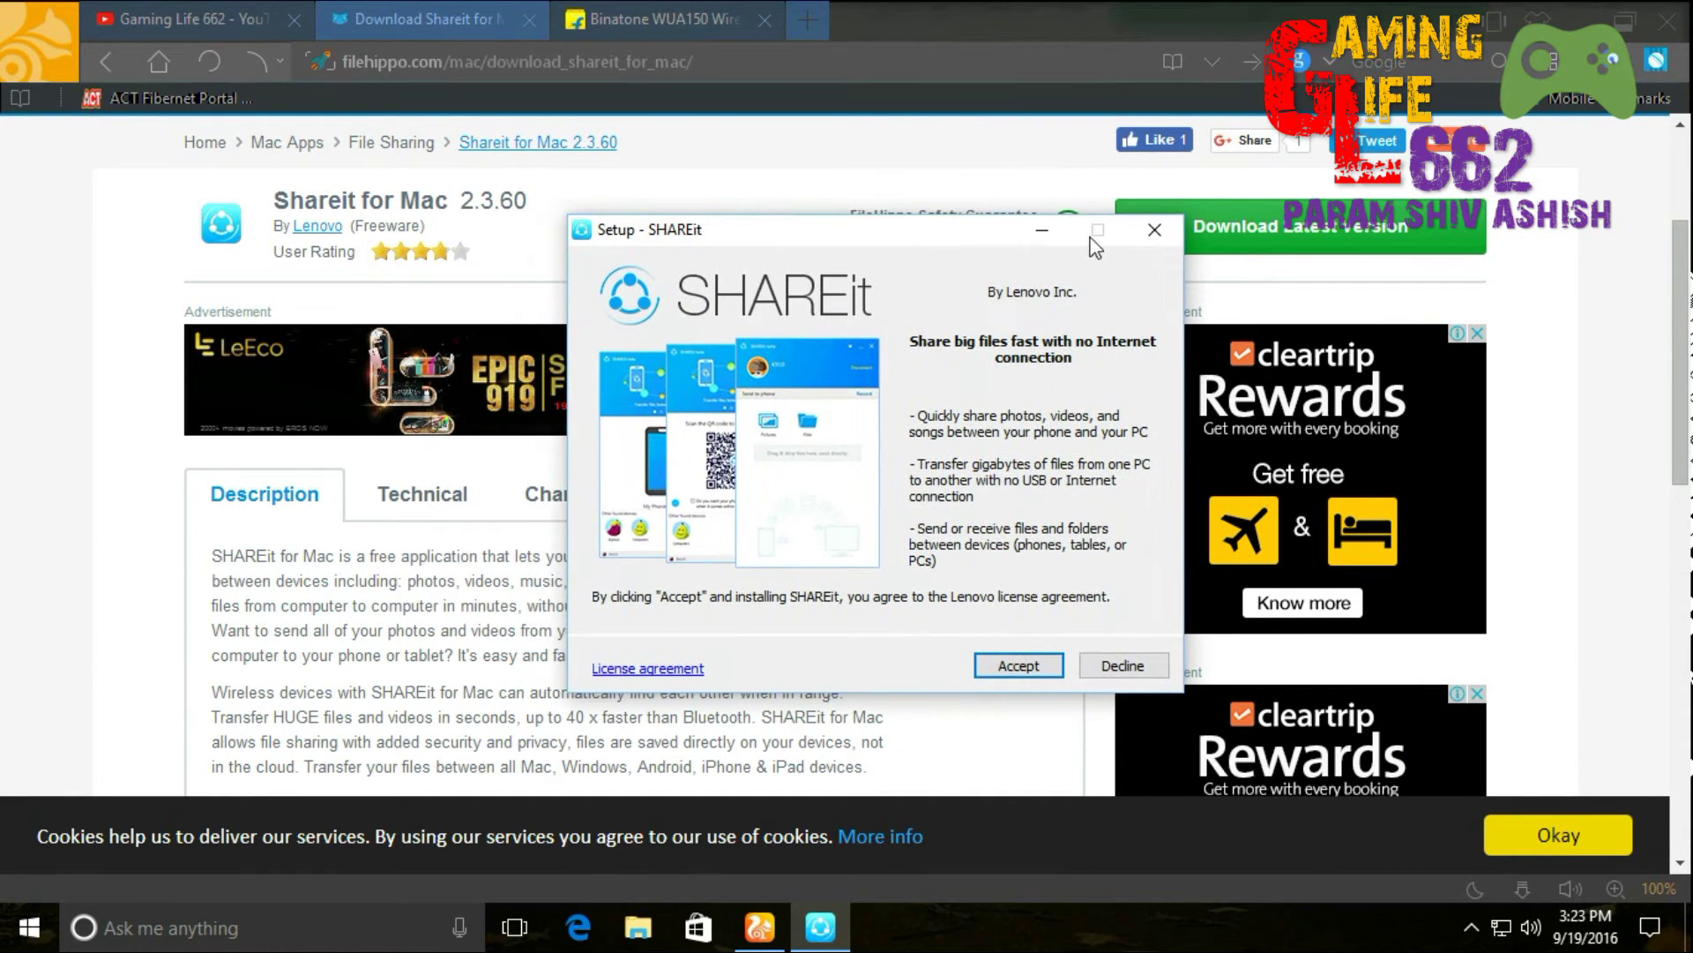
{"action": "left_click", "coordinate": [1004, 671]}
{"action": "left_click", "coordinate": [1020, 665]}
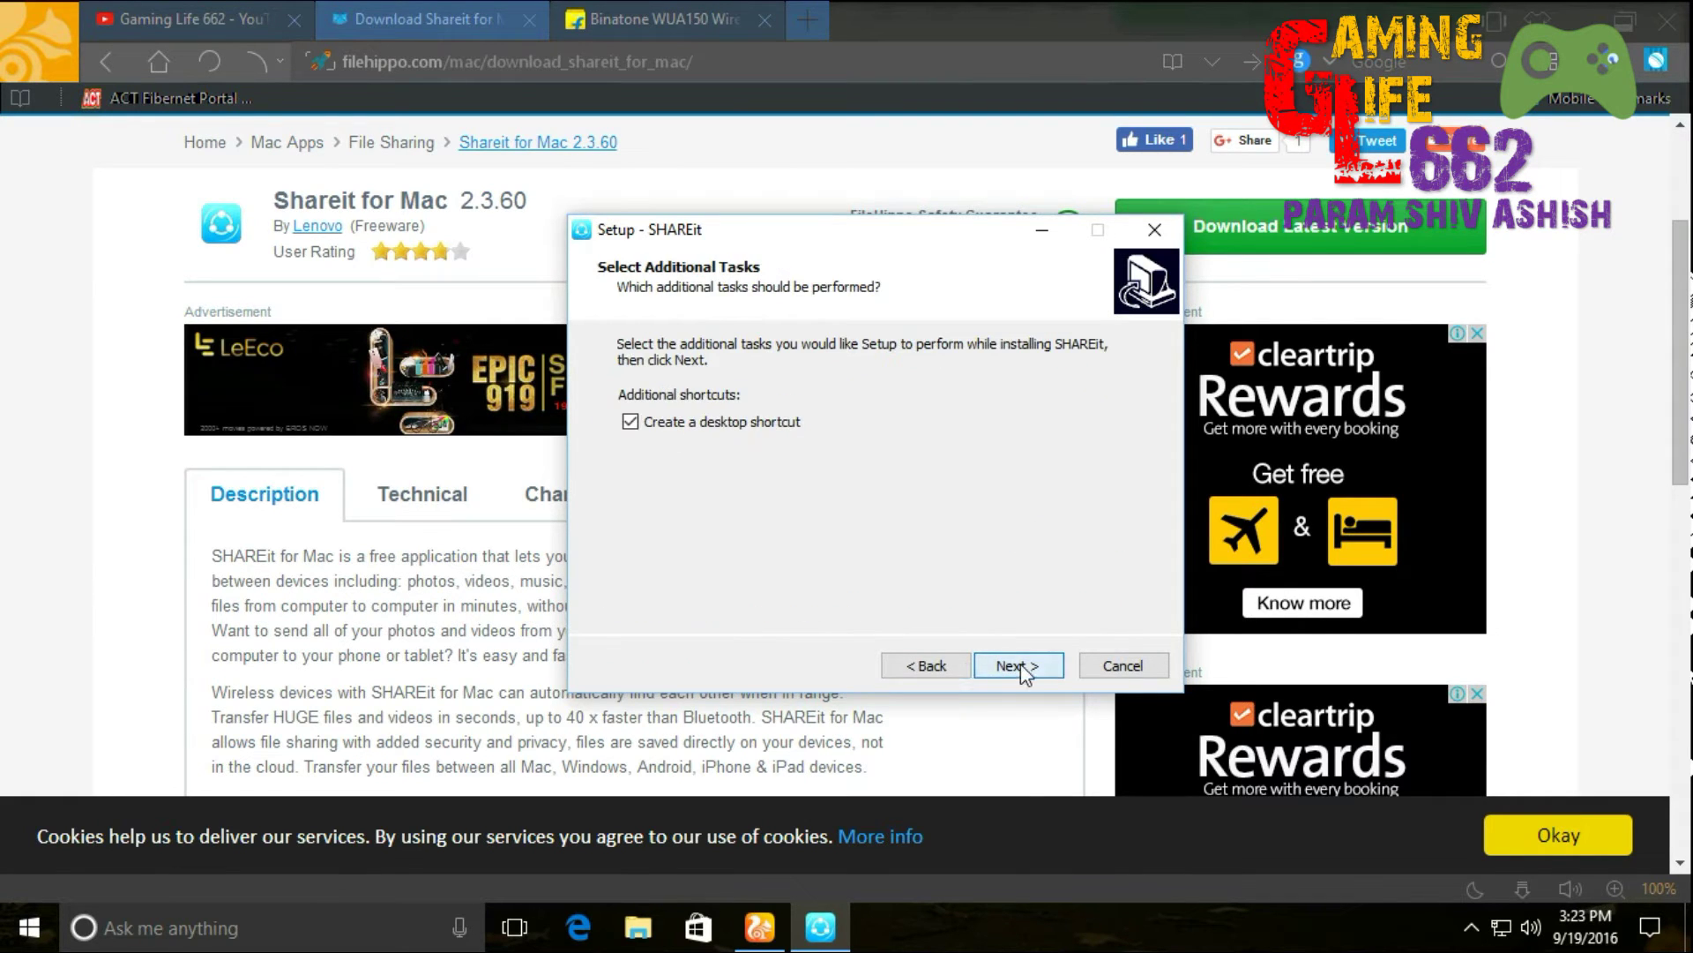
{"action": "left_click", "coordinate": [1016, 667]}
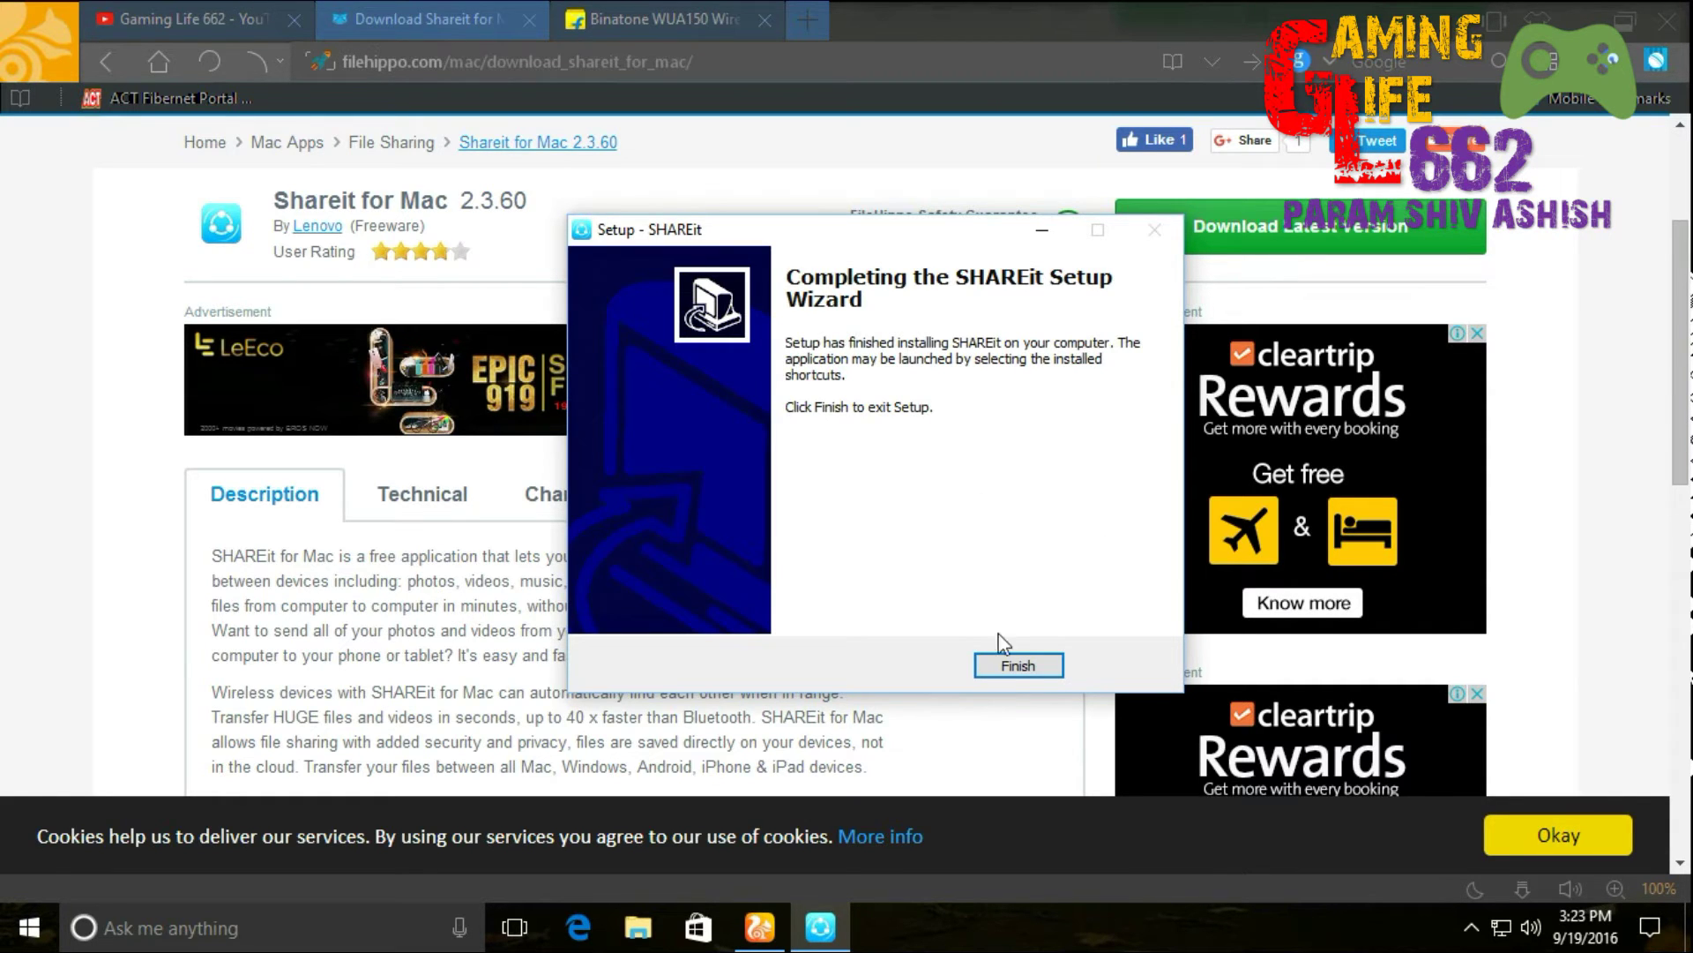
{"action": "left_click", "coordinate": [1010, 668]}
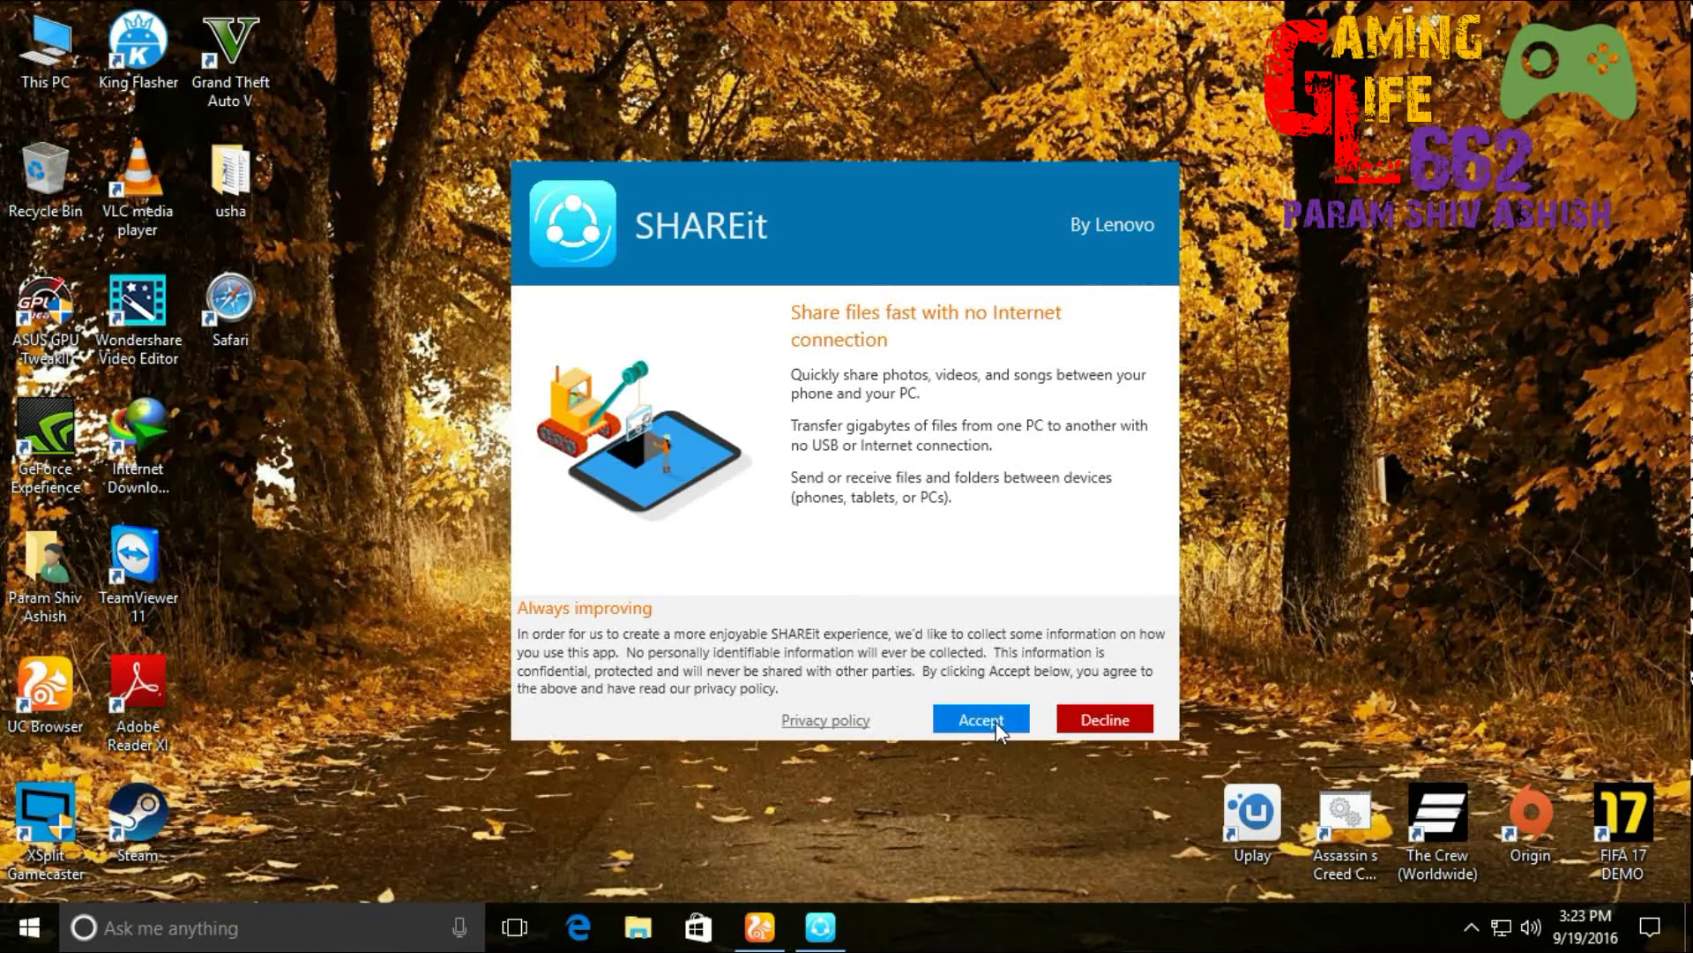
Step: Accept SHAREit's welcome terms and drag the device-searching main window into place
{"action": "left_click", "coordinate": [996, 721]}
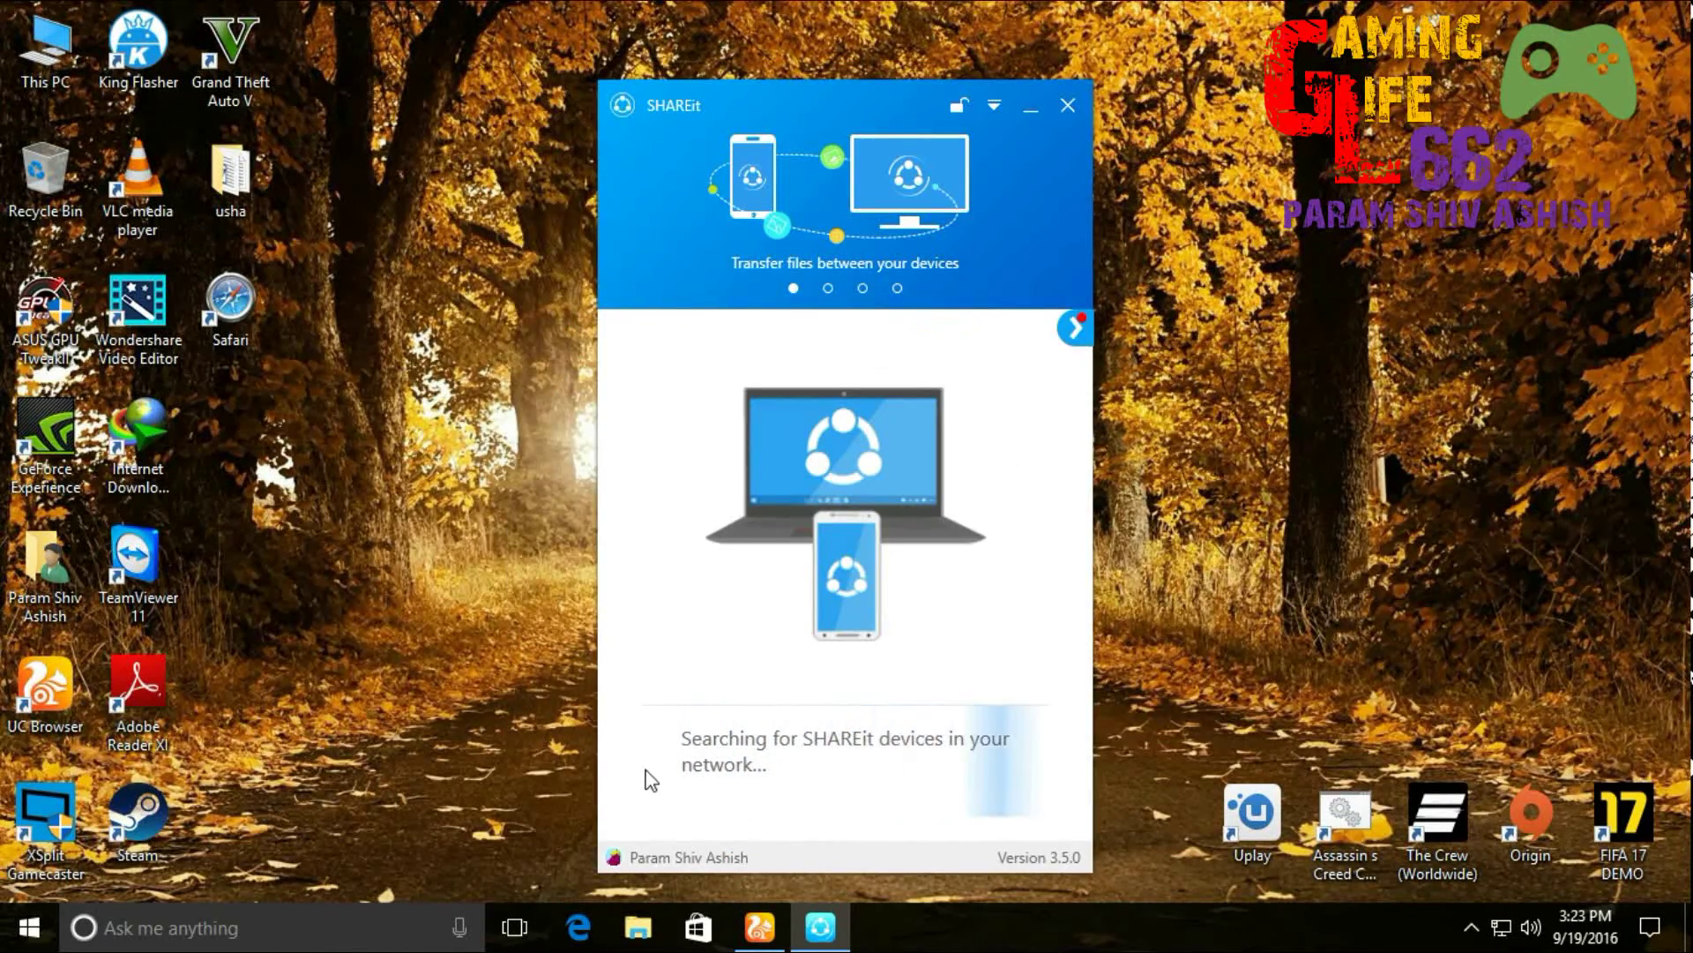
{"action": "left_click_drag", "start_coordinate": [813, 102], "coordinate": [896, 48]}
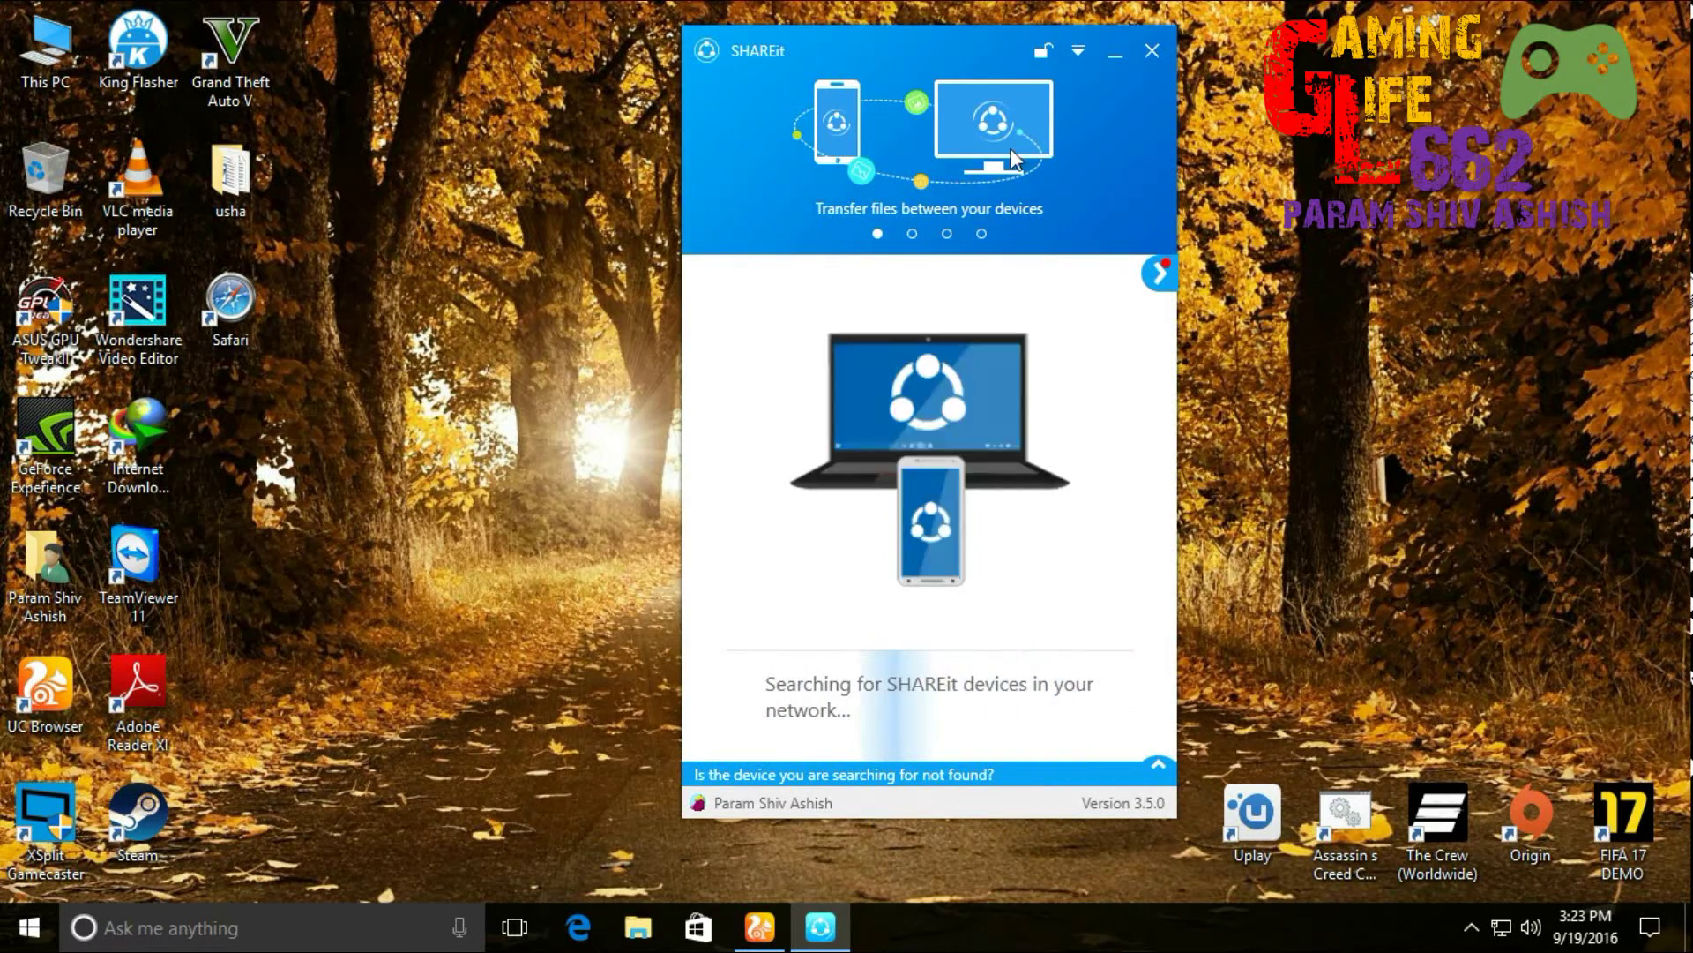
{"action": "left_click_drag", "start_coordinate": [950, 53], "coordinate": [899, 74]}
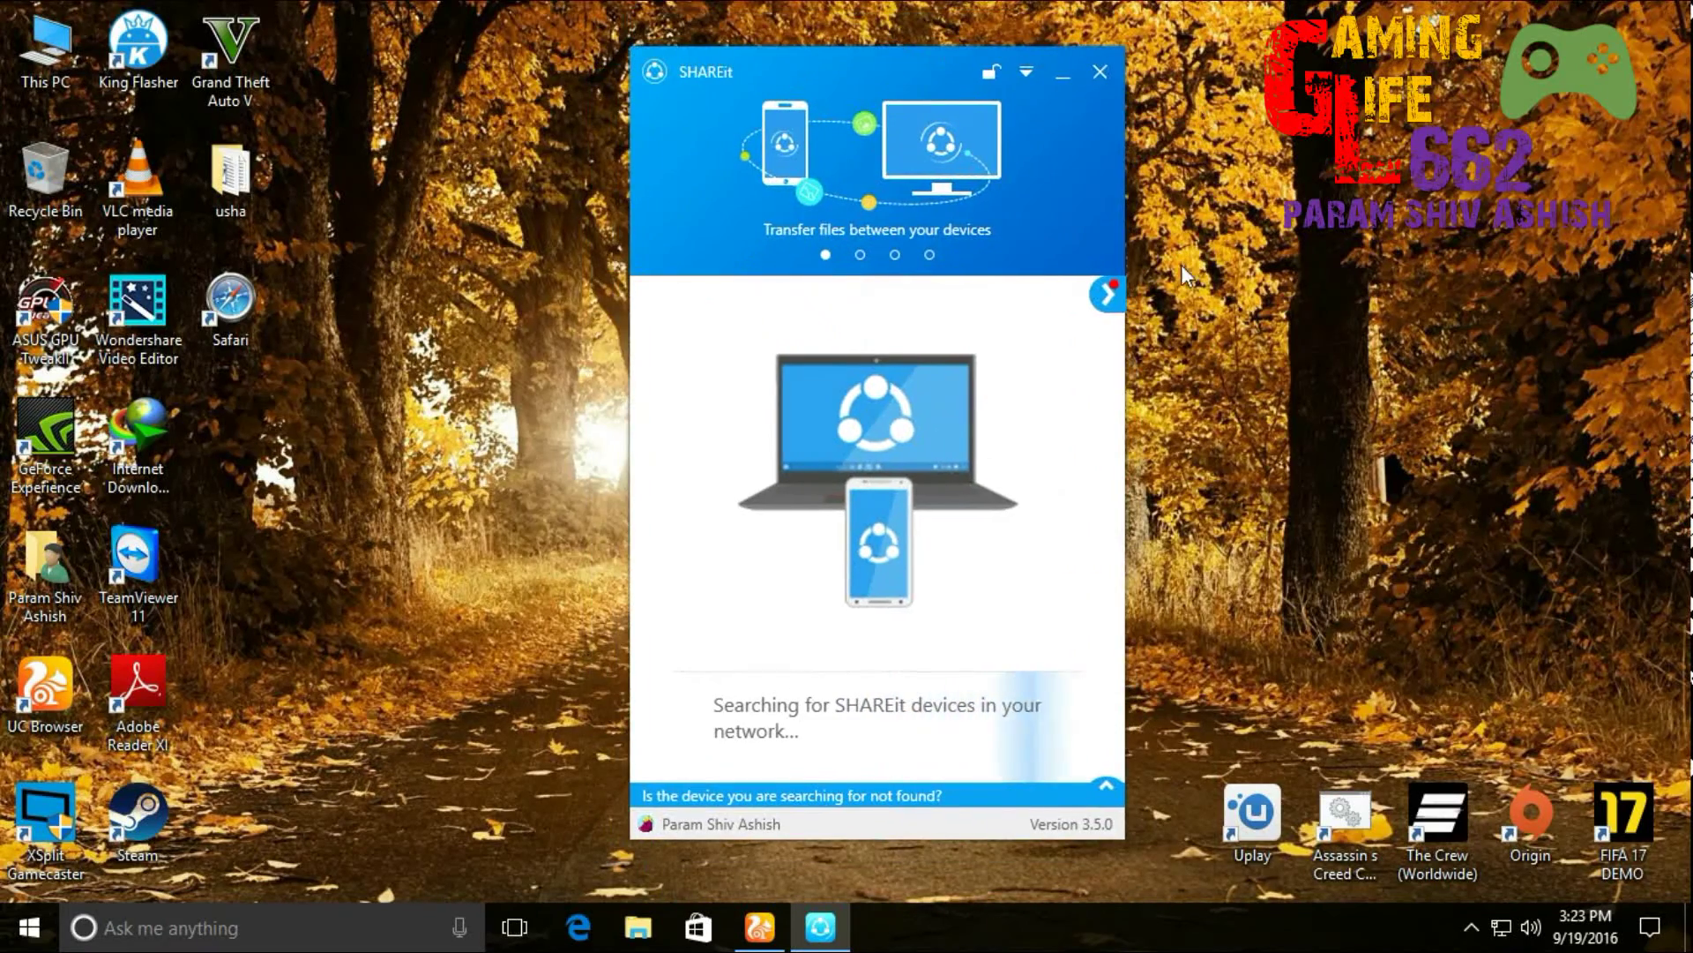
{"action": "left_click", "coordinate": [1108, 295]}
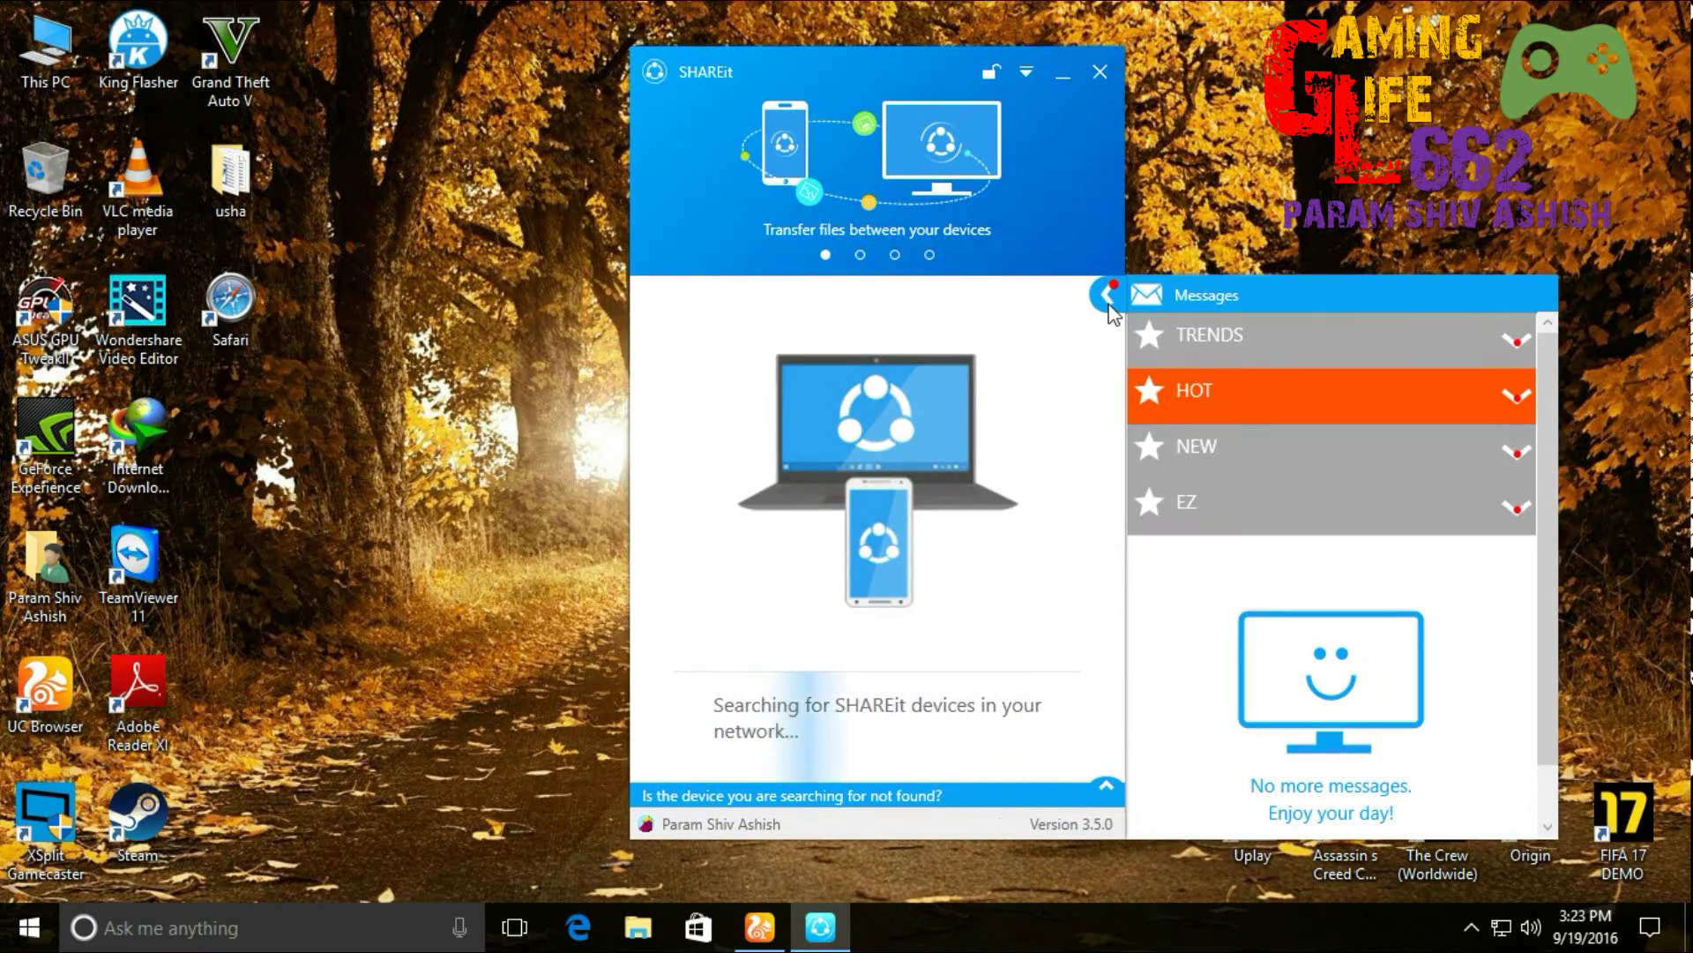
{"action": "left_click", "coordinate": [1110, 300]}
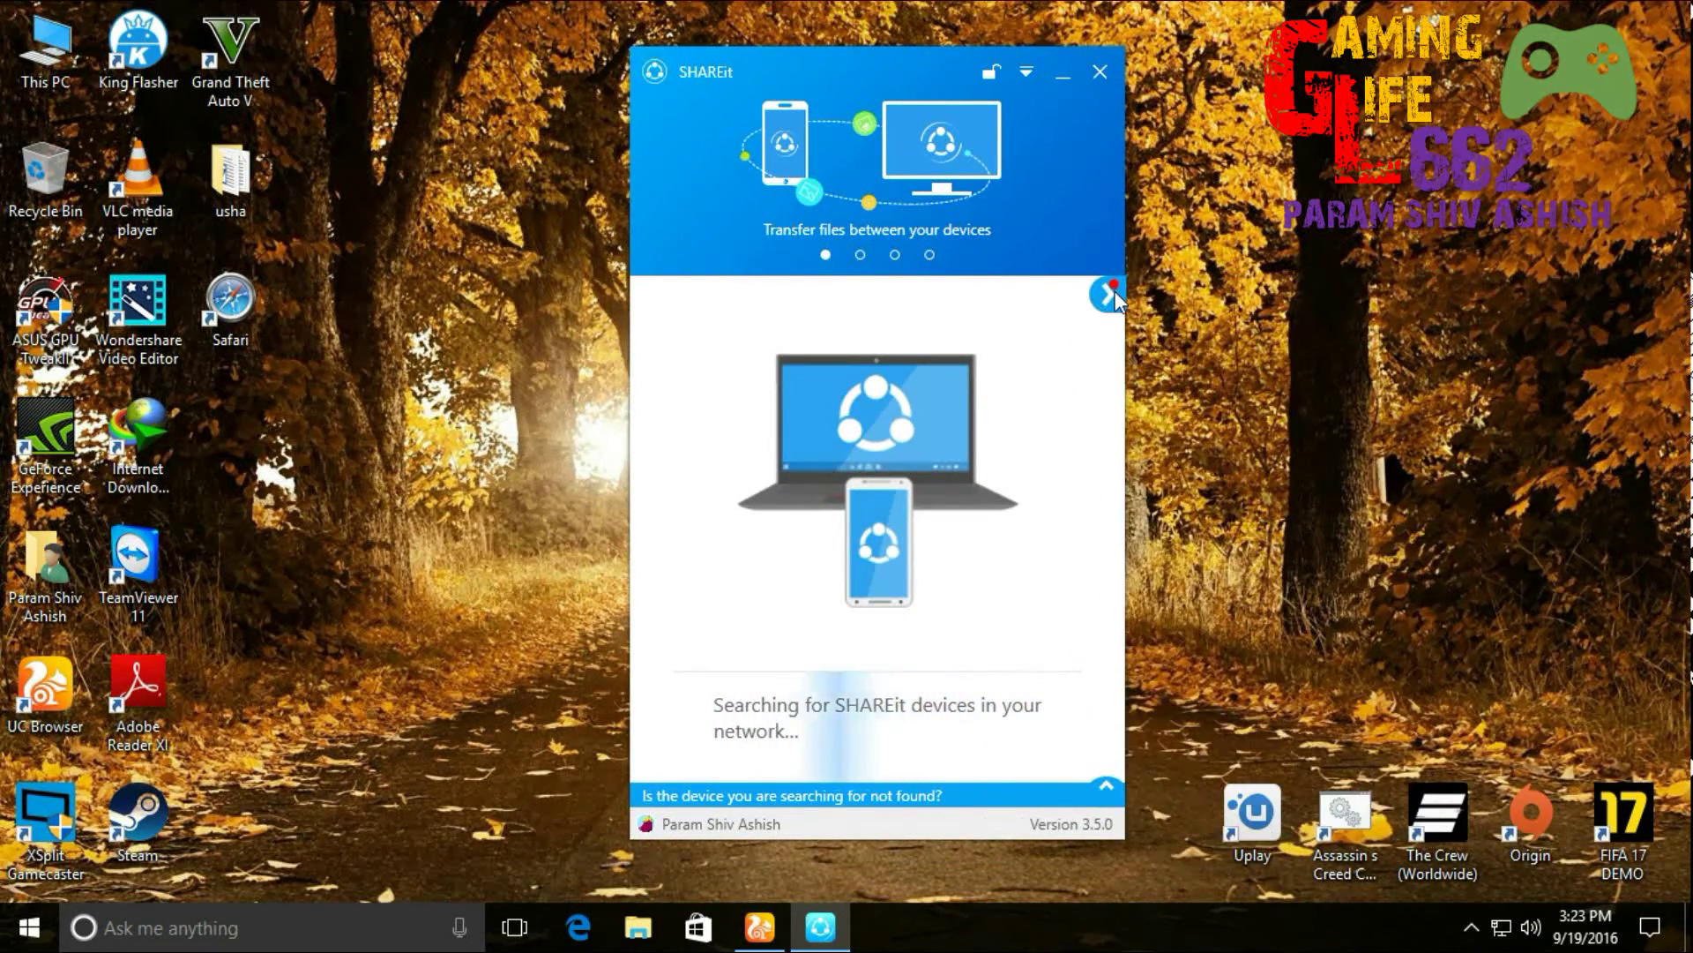
{"action": "left_click", "coordinate": [1113, 293]}
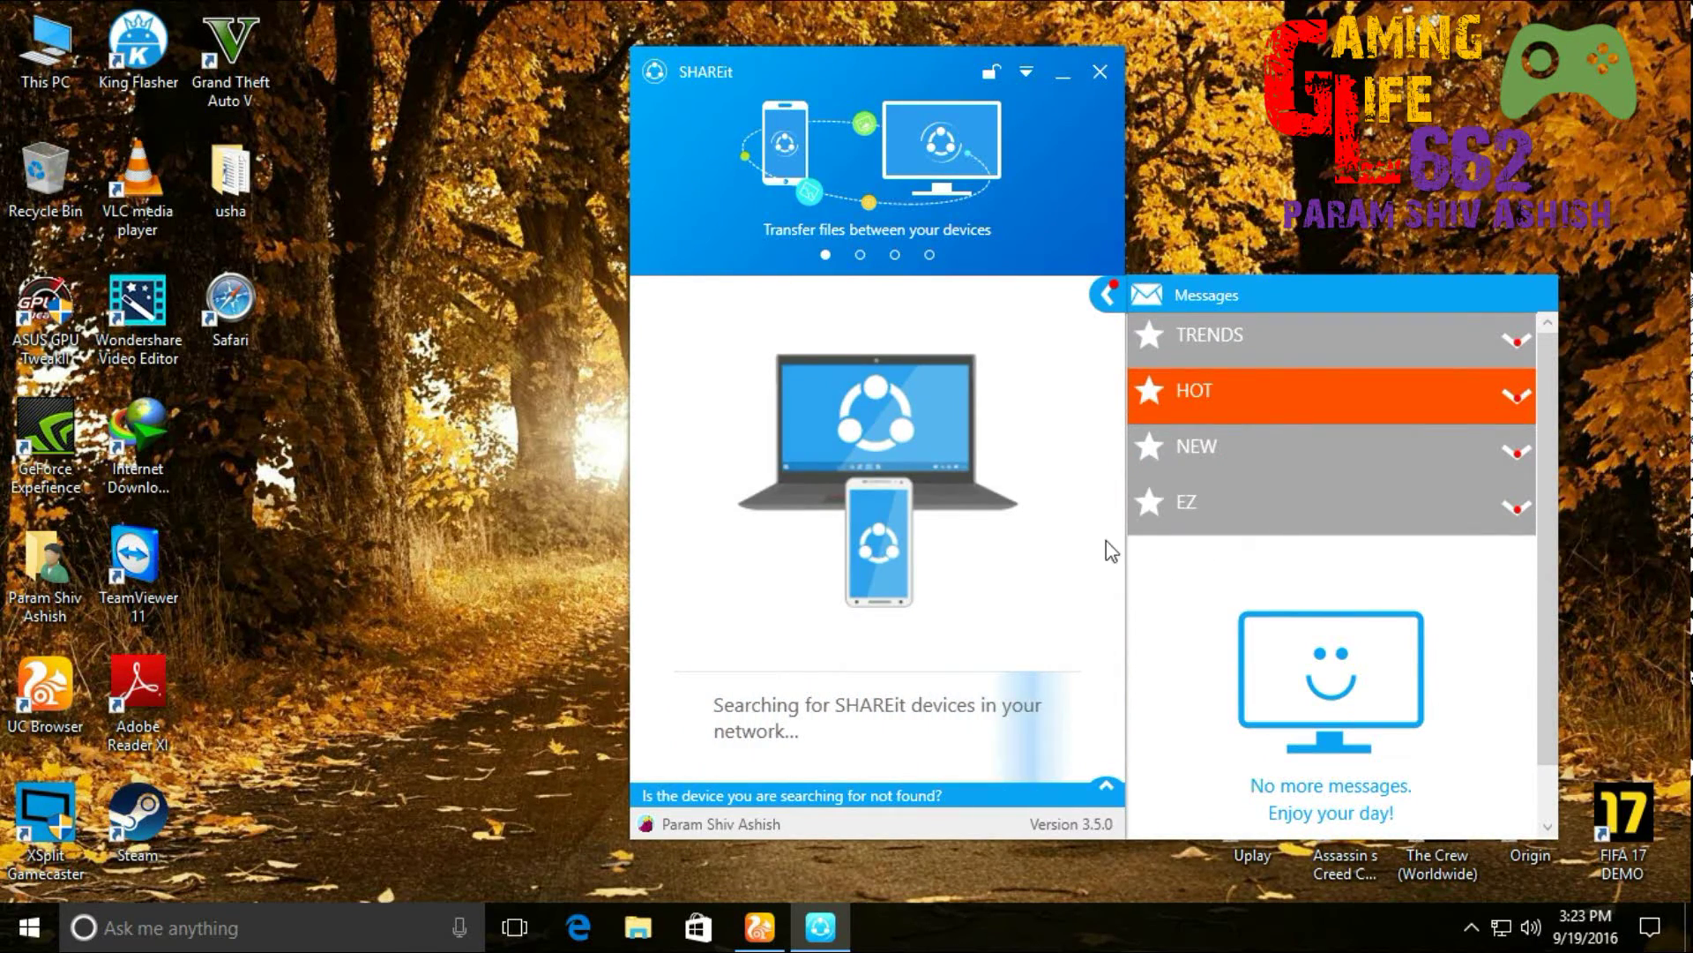
{"action": "left_click_drag", "start_coordinate": [1542, 565], "coordinate": [1554, 406]}
{"action": "left_click", "coordinate": [1113, 298]}
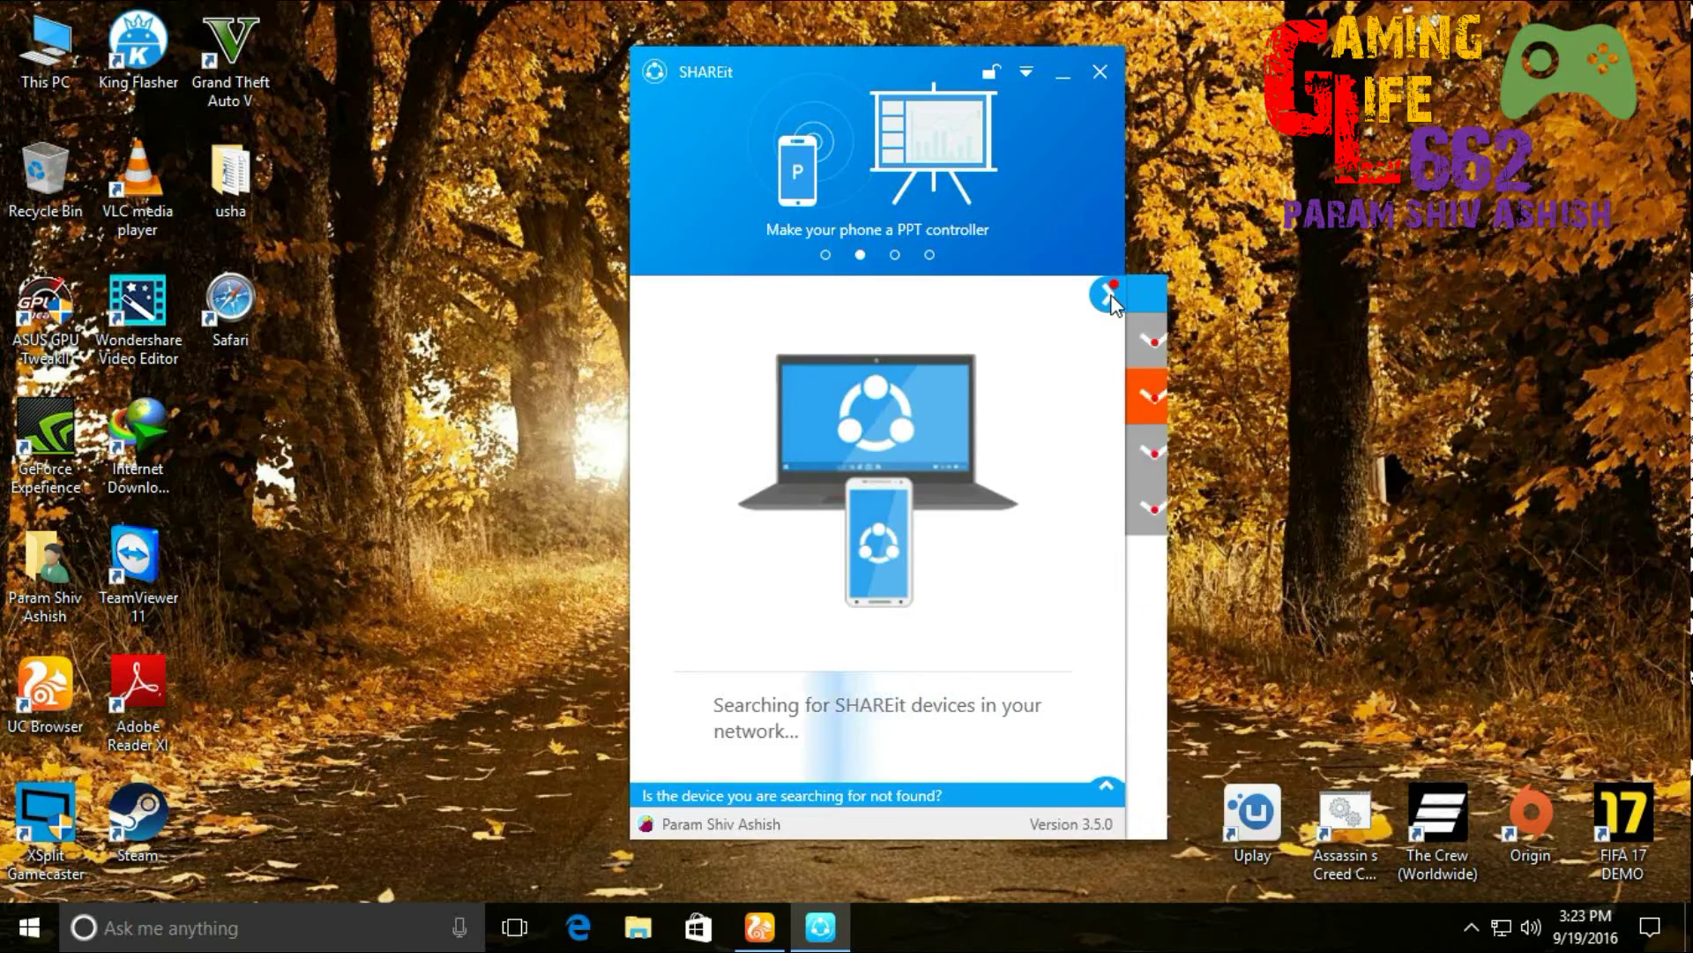
{"action": "left_click", "coordinate": [1112, 298]}
{"action": "left_click", "coordinate": [1099, 303]}
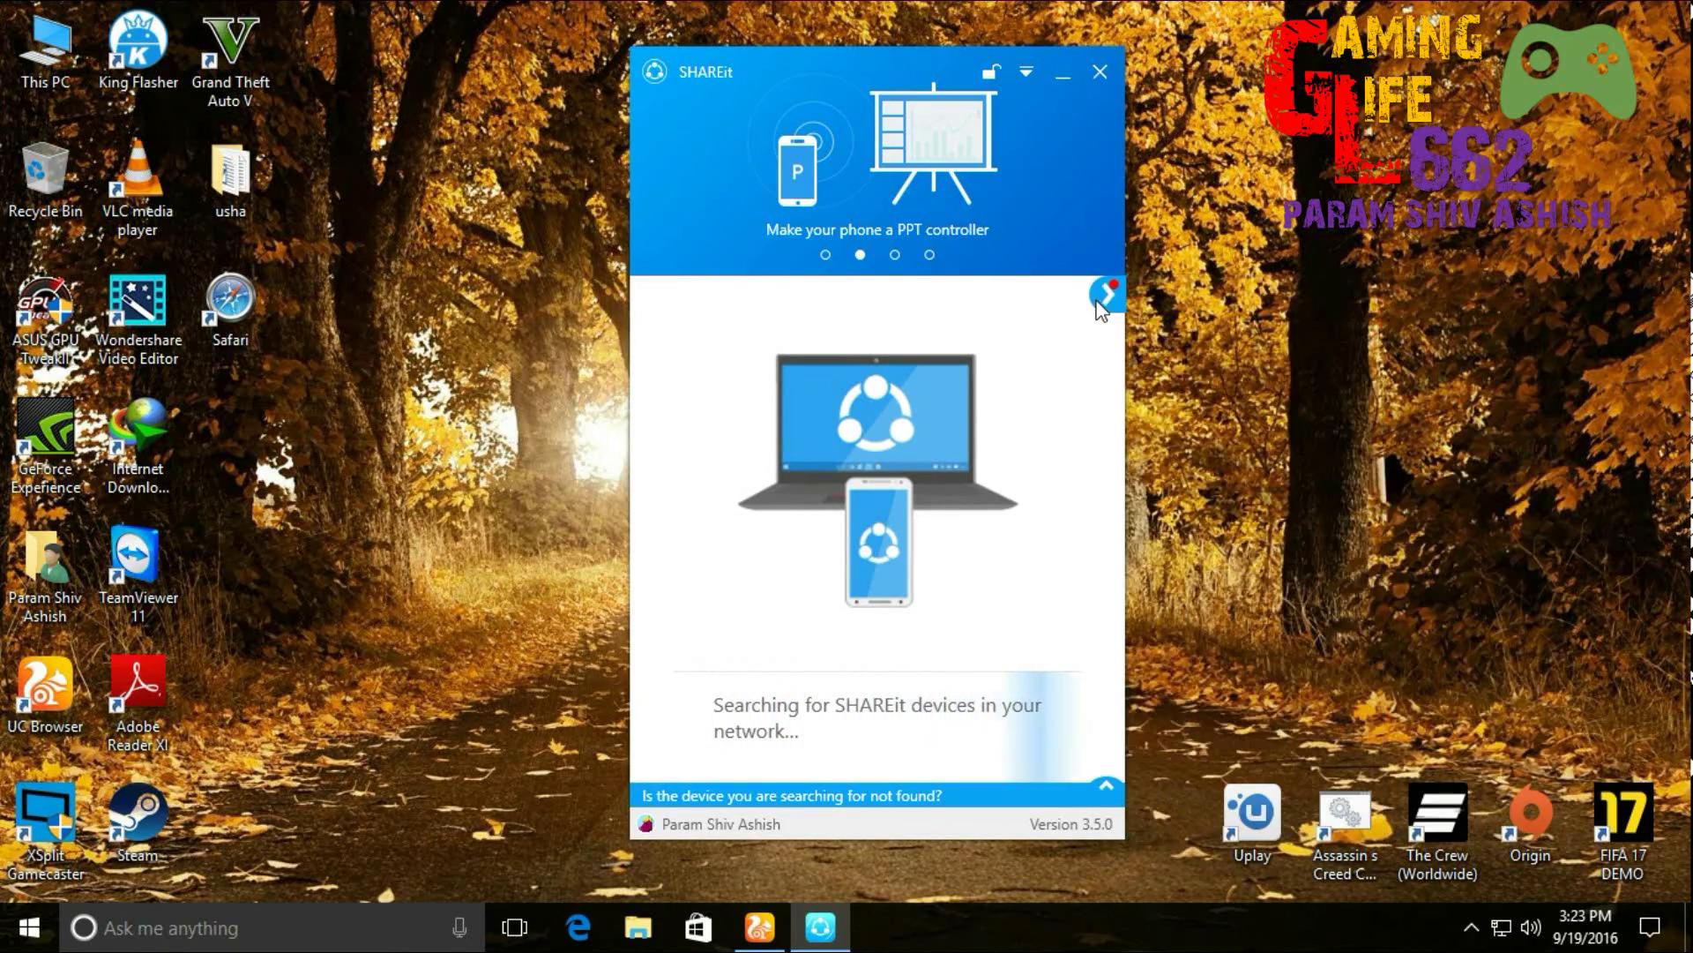
{"action": "left_click", "coordinate": [1113, 298]}
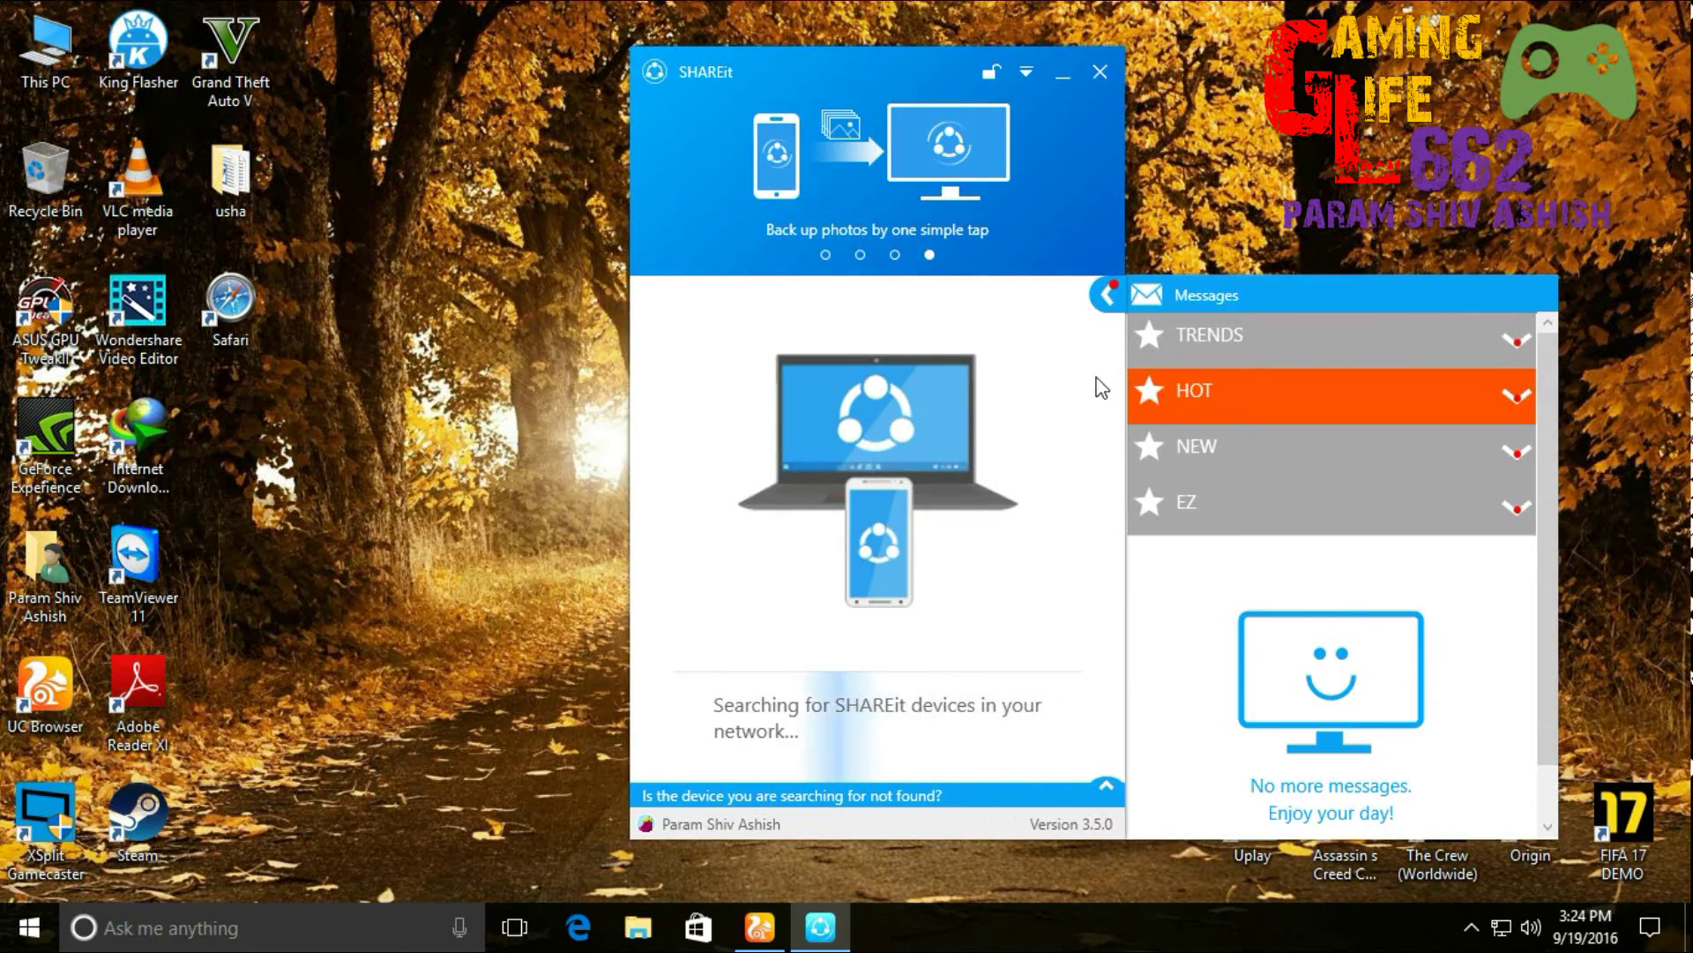
{"action": "left_click", "coordinate": [1107, 298]}
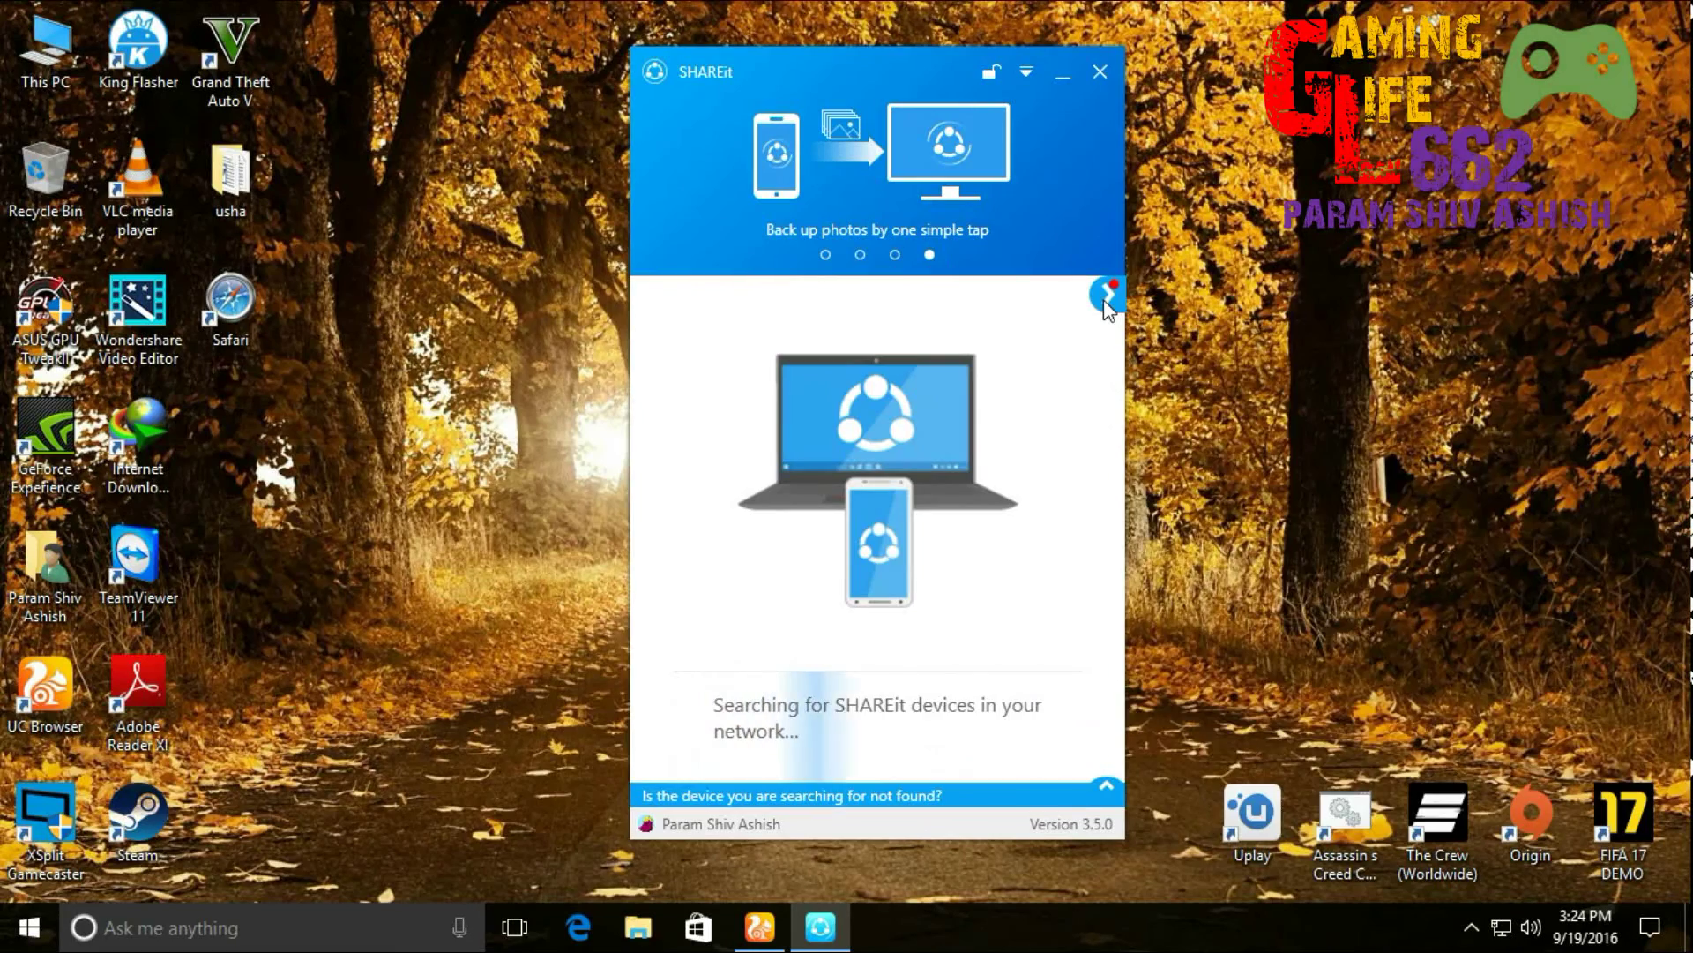
{"action": "left_click", "coordinate": [1107, 296]}
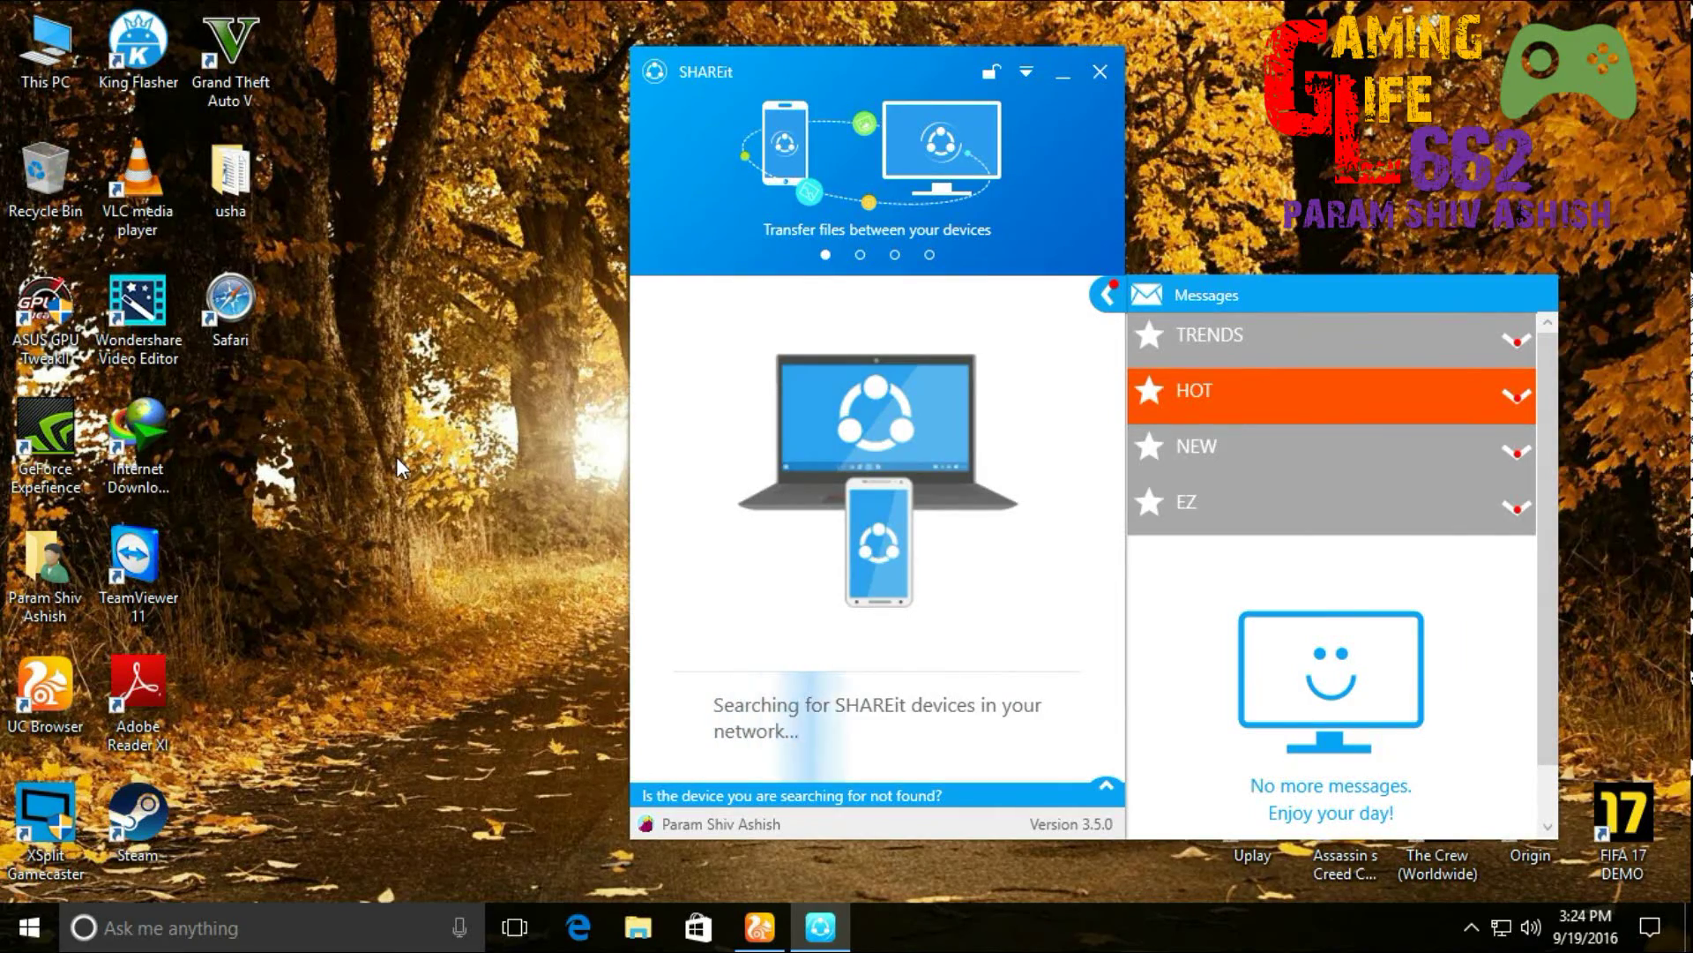
{"action": "left_click", "coordinate": [1103, 297]}
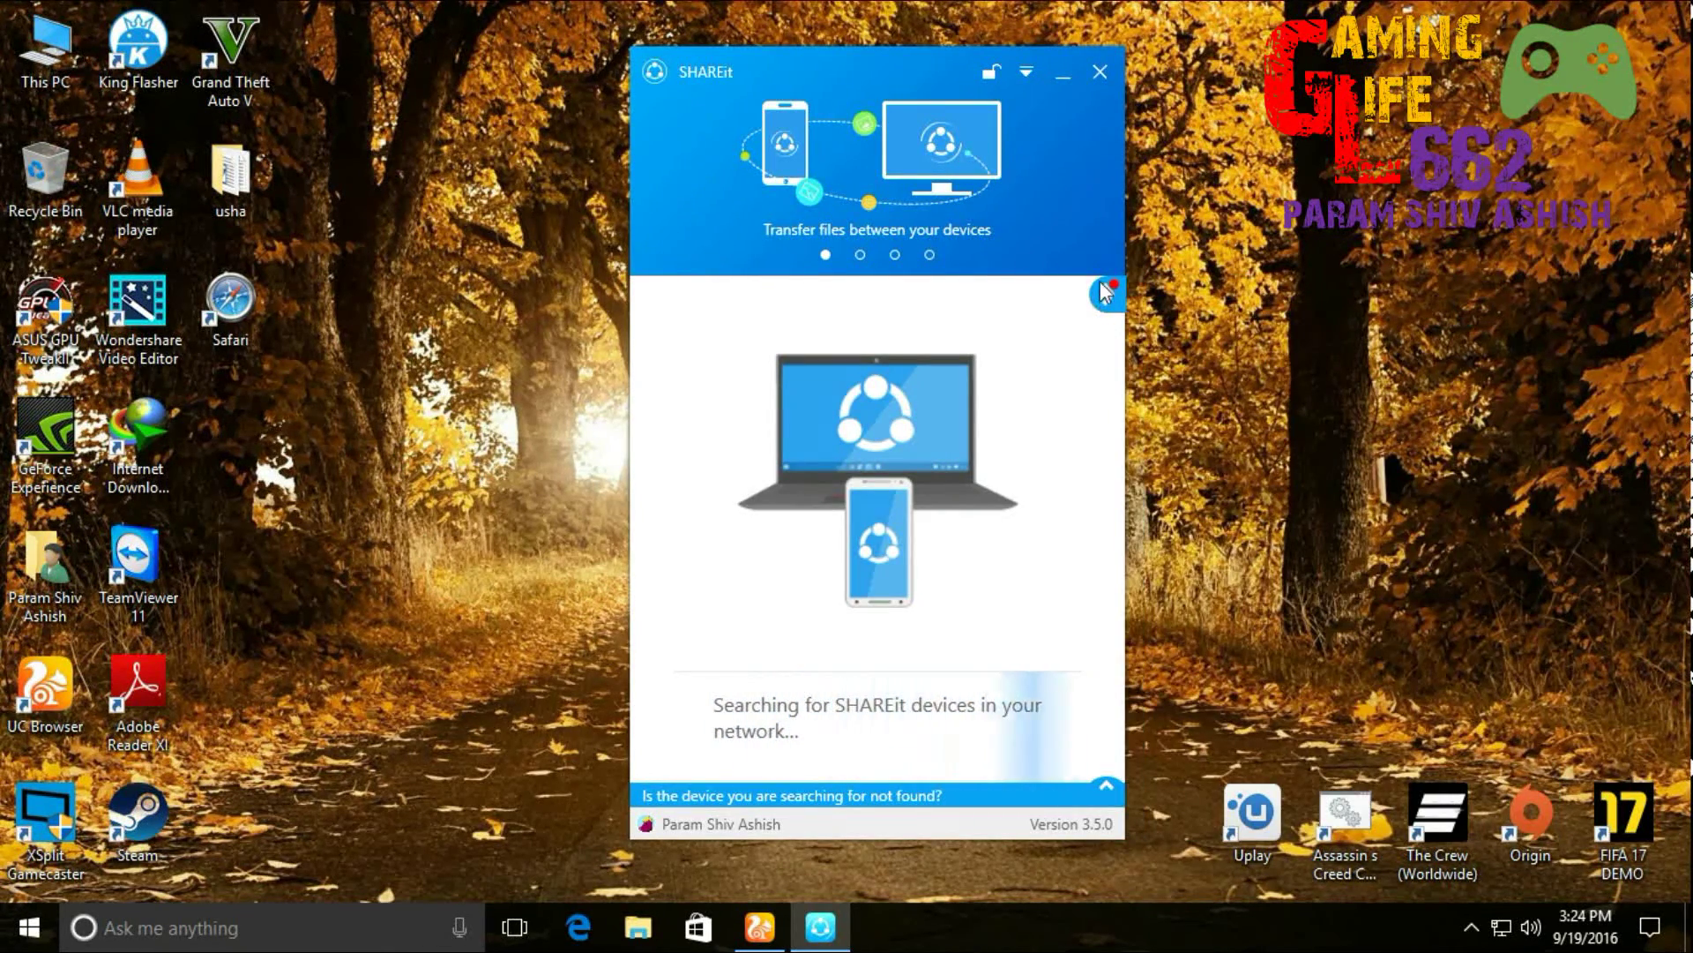